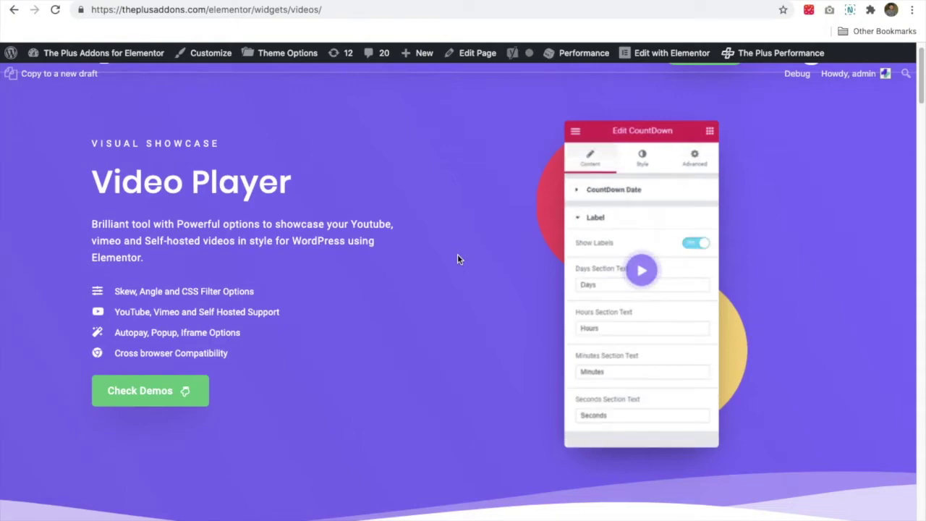
# - Scroll down the Video Player page to the 'MASKING VIDEO' hexagon forest demo
pyautogui.scroll(-2, 457, 258)
pyautogui.scroll(-8, 457, 259)
pyautogui.scroll(-5, 457, 258)
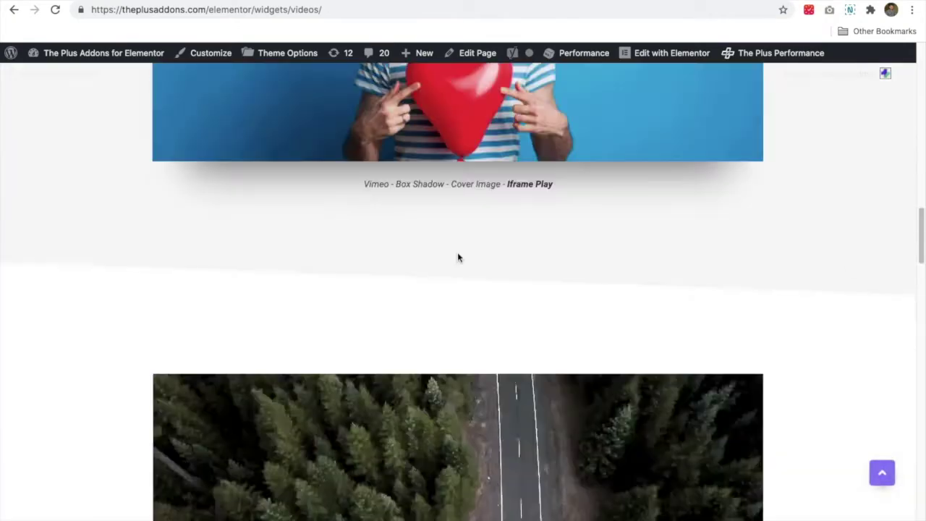
pyautogui.scroll(-3, 457, 258)
pyautogui.scroll(-5, 457, 258)
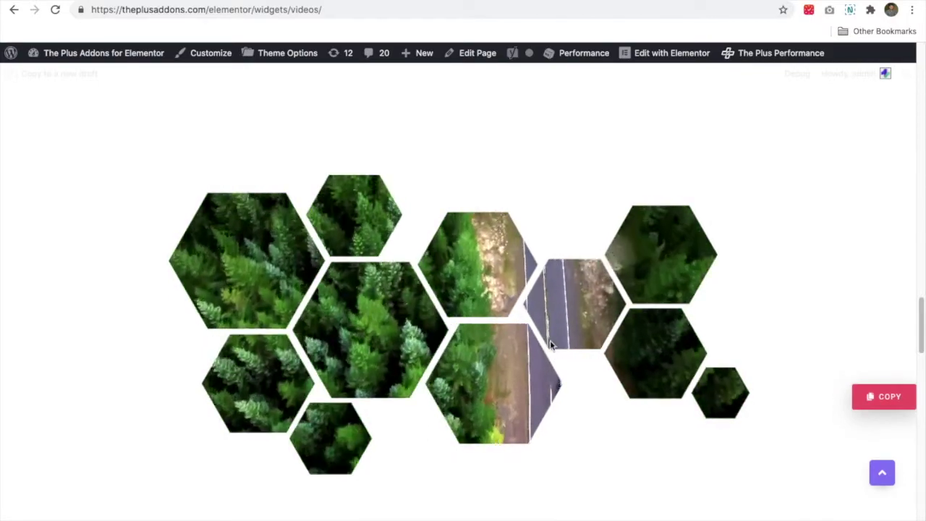
pyautogui.scroll(-1, 527, 186)
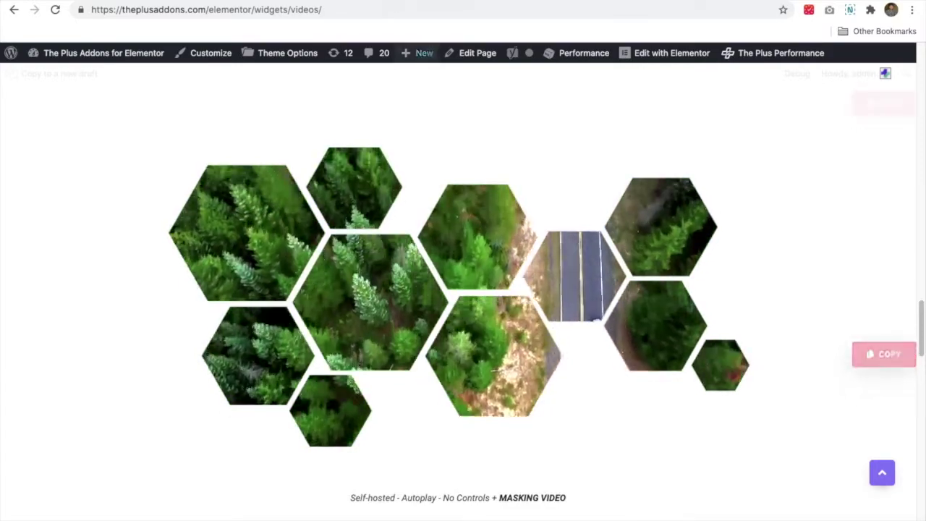
pyautogui.scroll(-3, 341, 331)
pyautogui.scroll(-3, 344, 332)
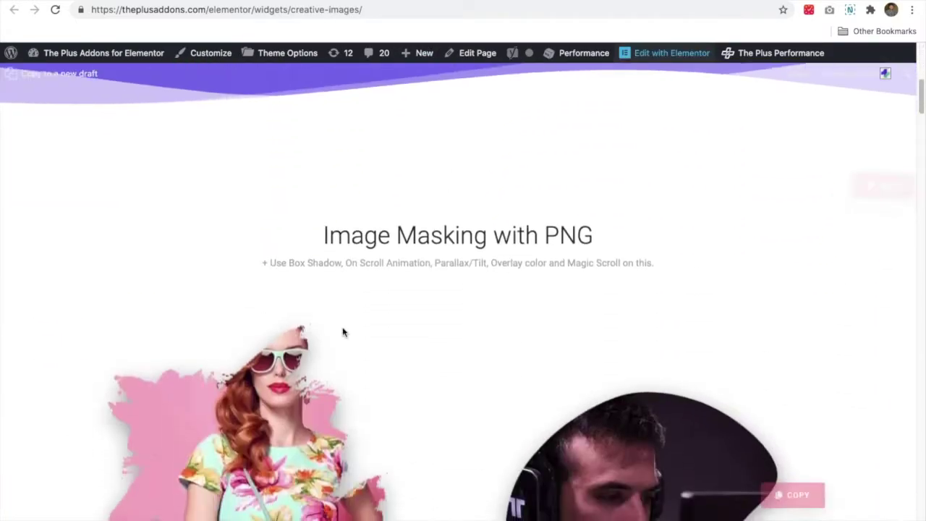
pyautogui.scroll(-3, 343, 333)
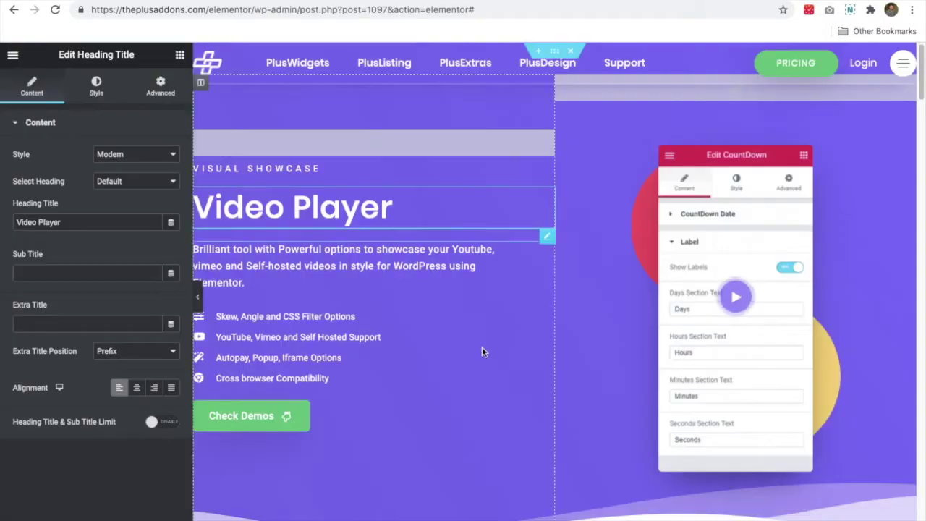
# - Scroll to the masking video, inspect its Mask Image settings, then return to the widget library
pyautogui.scroll(-3, 482, 347)
pyautogui.scroll(-3, 482, 348)
pyautogui.scroll(-4, 463, 336)
pyautogui.scroll(-4, 455, 330)
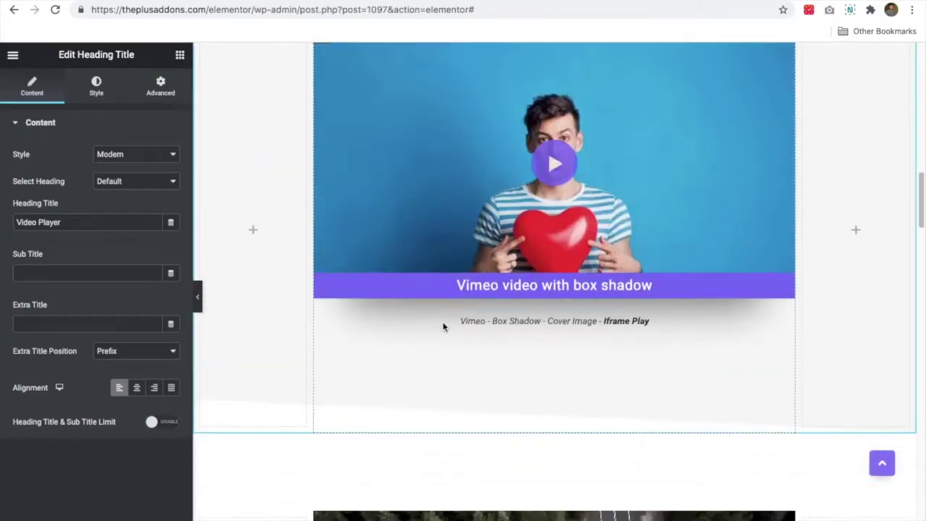
pyautogui.scroll(-2, 444, 326)
pyautogui.scroll(-2, 441, 326)
pyautogui.scroll(-2, 443, 327)
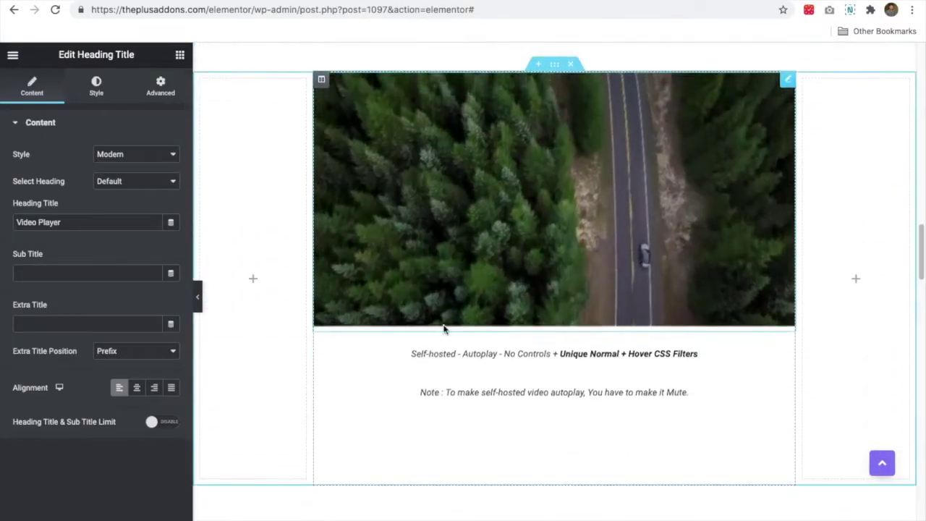
pyautogui.scroll(-1, 444, 328)
pyautogui.scroll(-2, 437, 340)
pyautogui.scroll(-2, 436, 356)
pyautogui.scroll(-1, 437, 356)
pyautogui.click(468, 338)
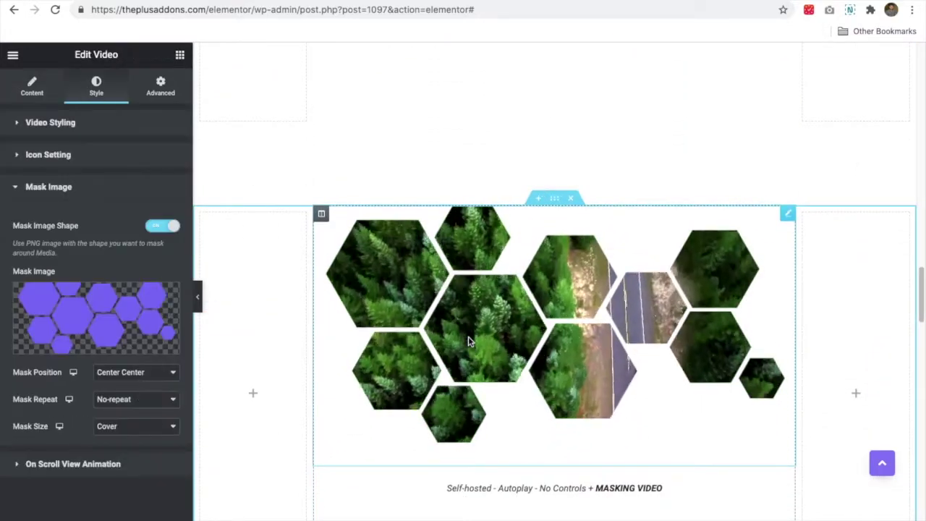
pyautogui.click(179, 55)
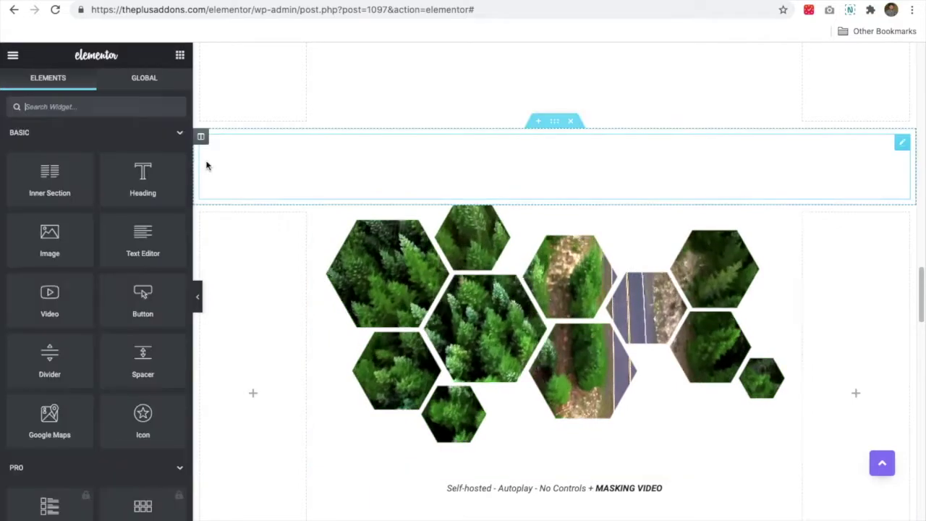
# - Search the widget panel for 'video', then clear the search
pyautogui.click(113, 108)
pyautogui.write('vi')
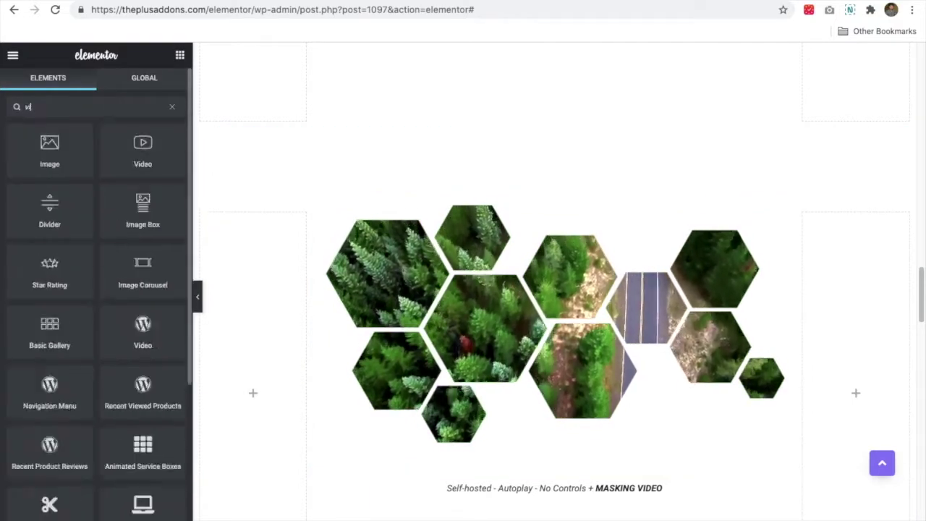
pyautogui.write('deo')
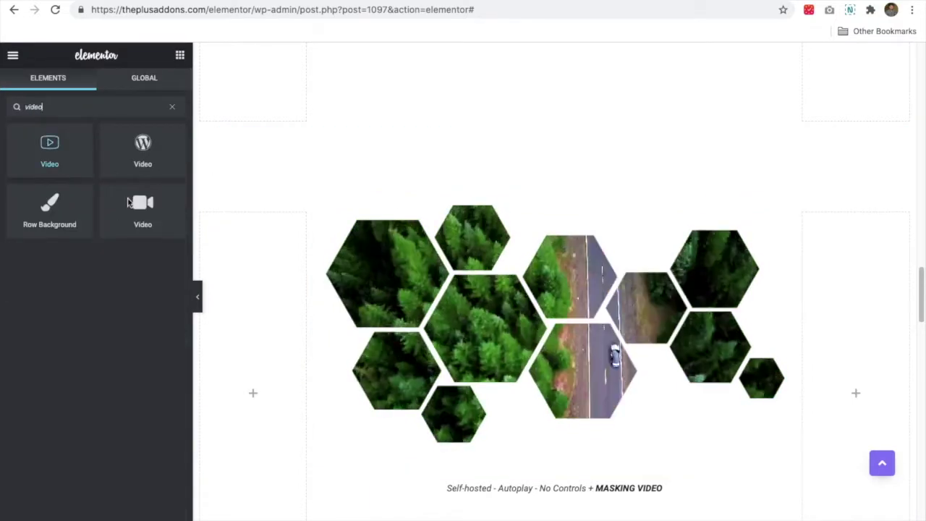
pyautogui.click(169, 107)
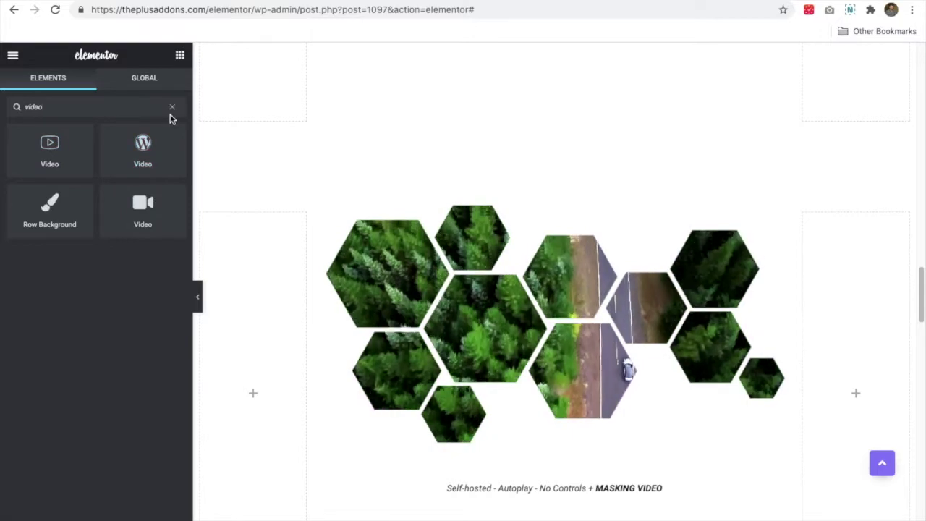
# - Scroll the full widget library down to the PlusEssential Video widget
pyautogui.scroll(-3, 85, 268)
pyautogui.scroll(-8, 89, 289)
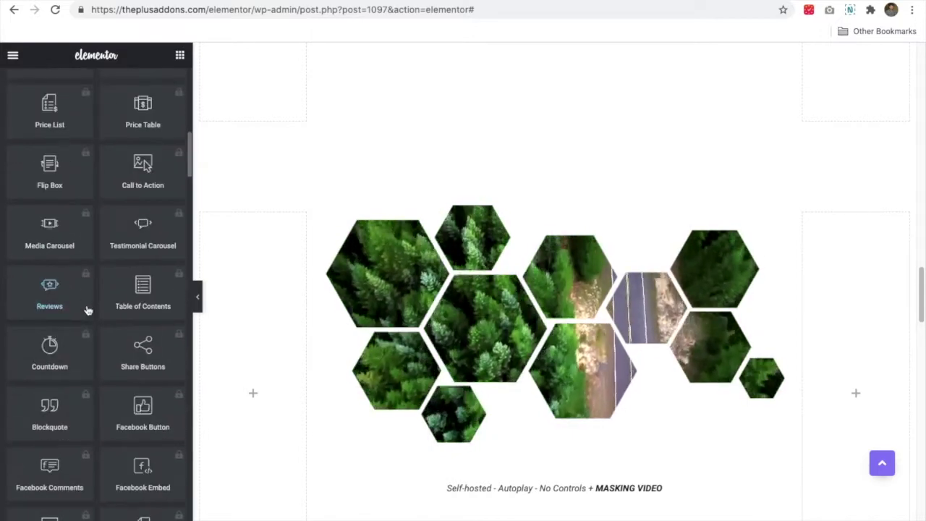
pyautogui.scroll(-8, 89, 310)
pyautogui.scroll(-10, 92, 319)
pyautogui.scroll(-4, 93, 319)
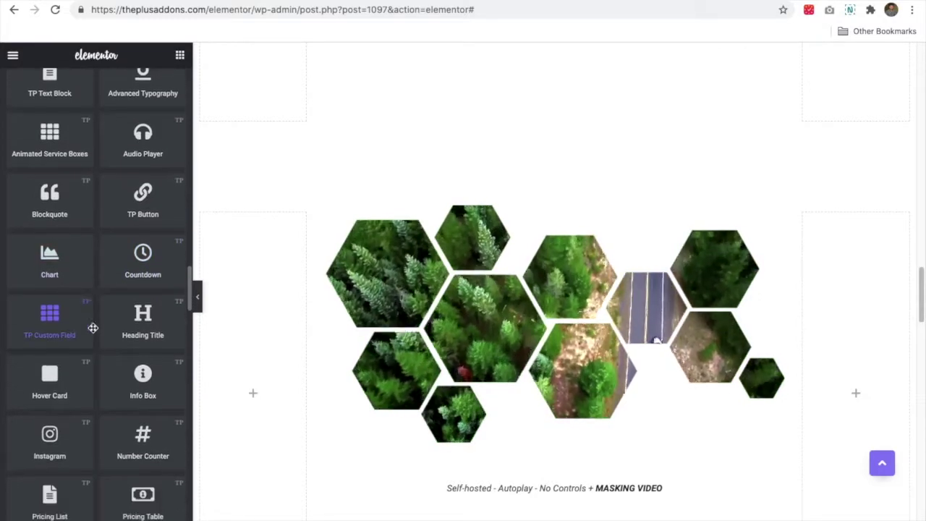
pyautogui.scroll(-2, 92, 326)
pyautogui.scroll(-2, 92, 333)
pyautogui.scroll(-1, 92, 333)
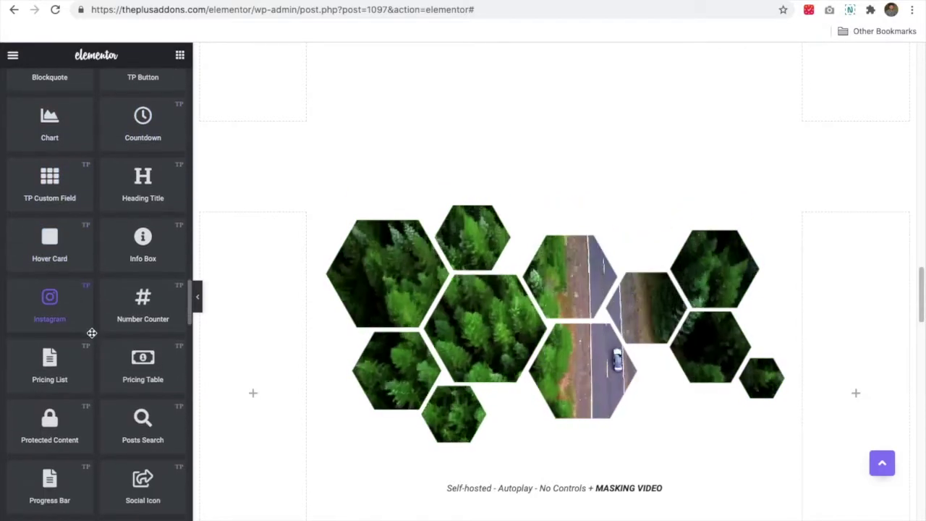
pyautogui.scroll(-4, 93, 332)
pyautogui.scroll(-1, 92, 331)
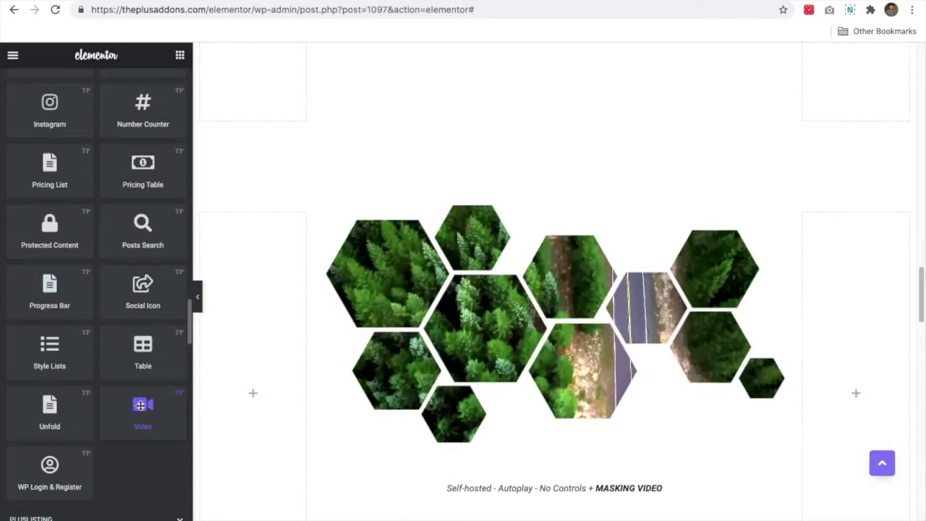
pyautogui.scroll(15, 80, 285)
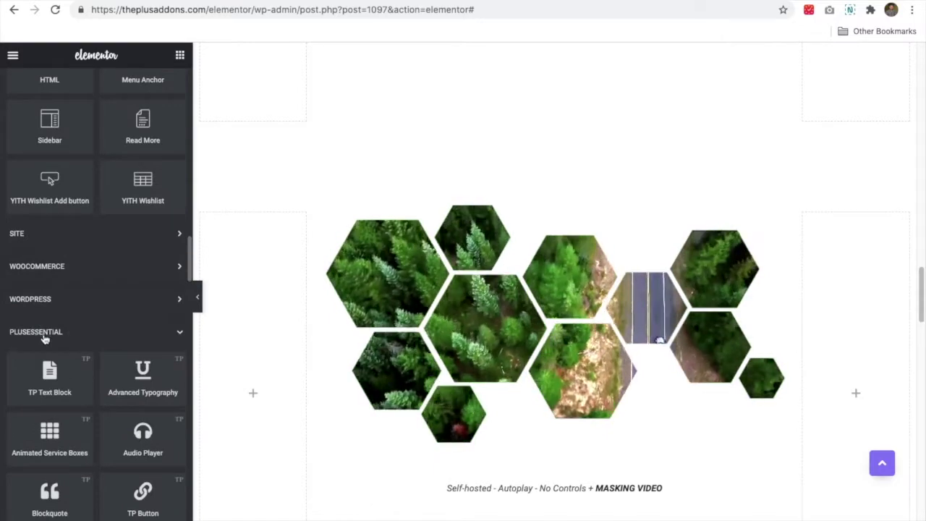
pyautogui.scroll(-10, 58, 341)
pyautogui.scroll(-5, 137, 382)
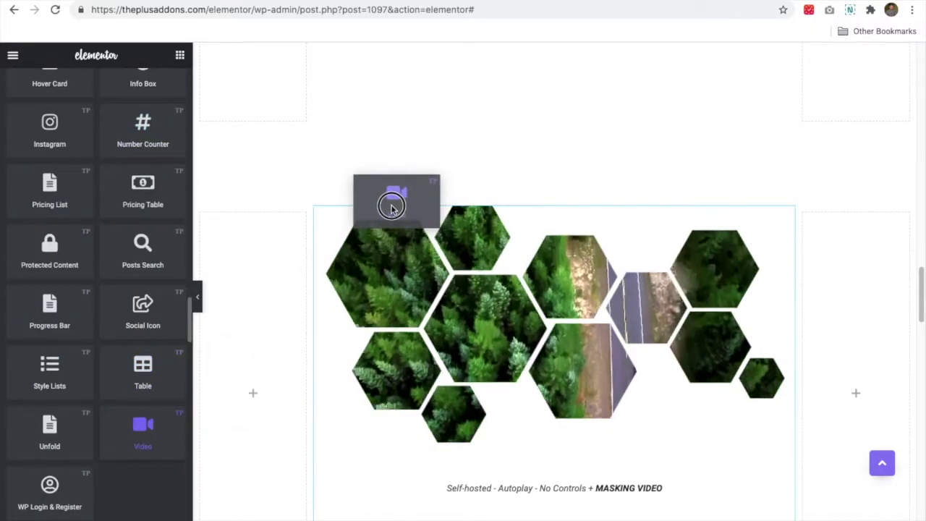
# - Place a new Video widget above the hexagon video and show its source settings
pyautogui.moveTo(392, 208); pyautogui.dragTo(392, 205)
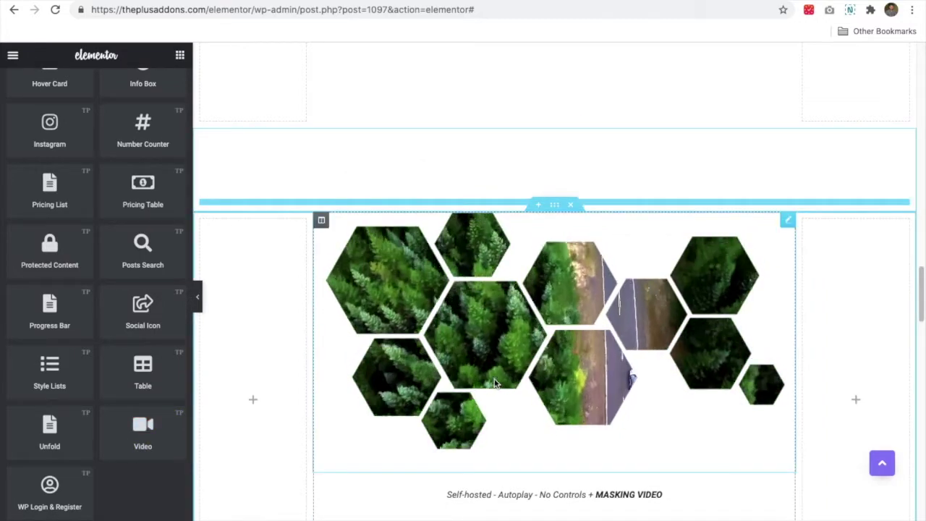
pyautogui.click(495, 384)
pyautogui.click(26, 94)
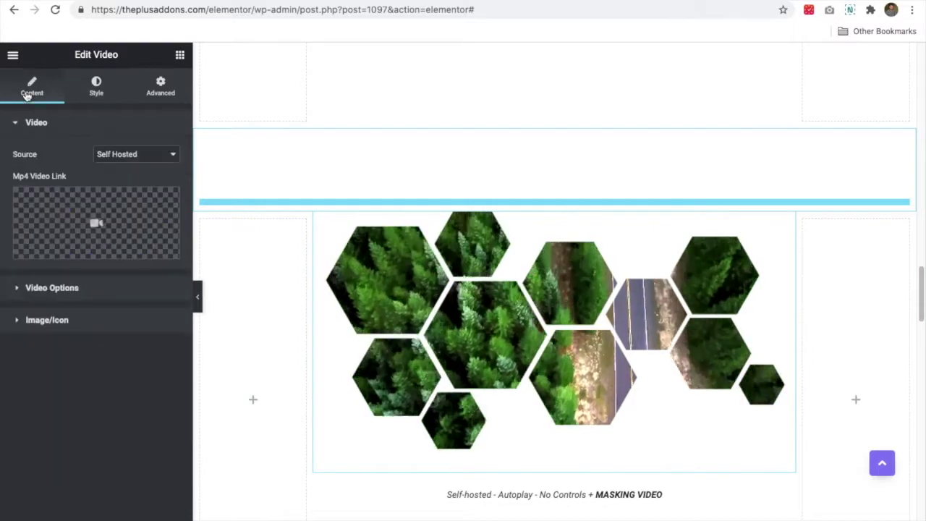
# - Switch the video Source to Vimeo, then back to Self Hosted
pyautogui.click(116, 159)
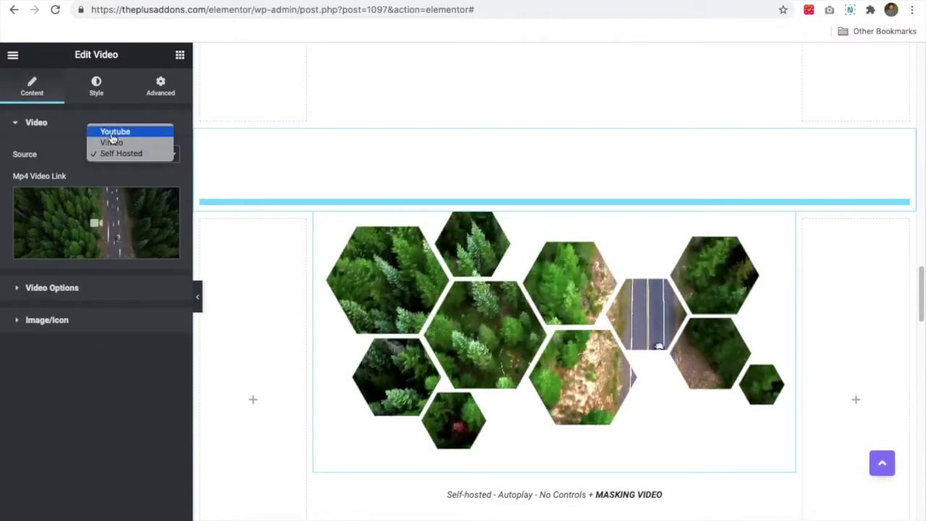
pyautogui.click(116, 133)
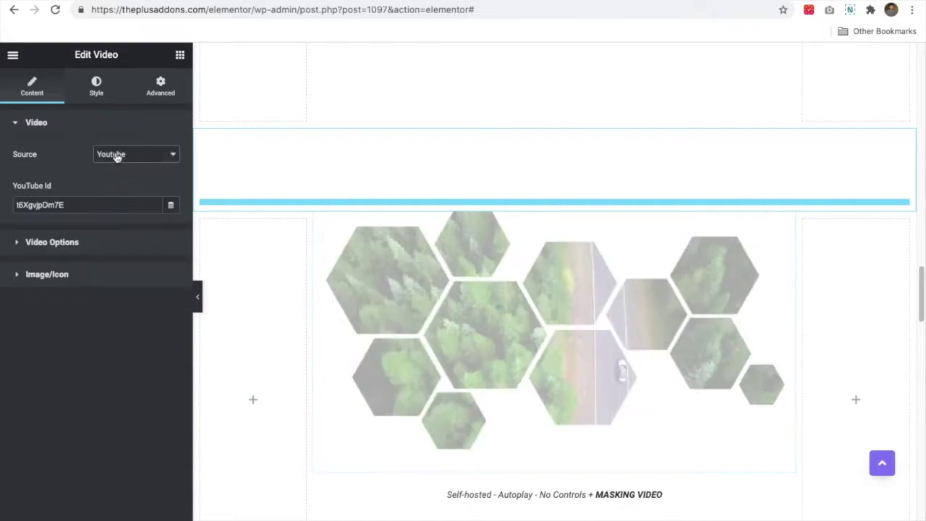
pyautogui.click(118, 154)
pyautogui.click(118, 164)
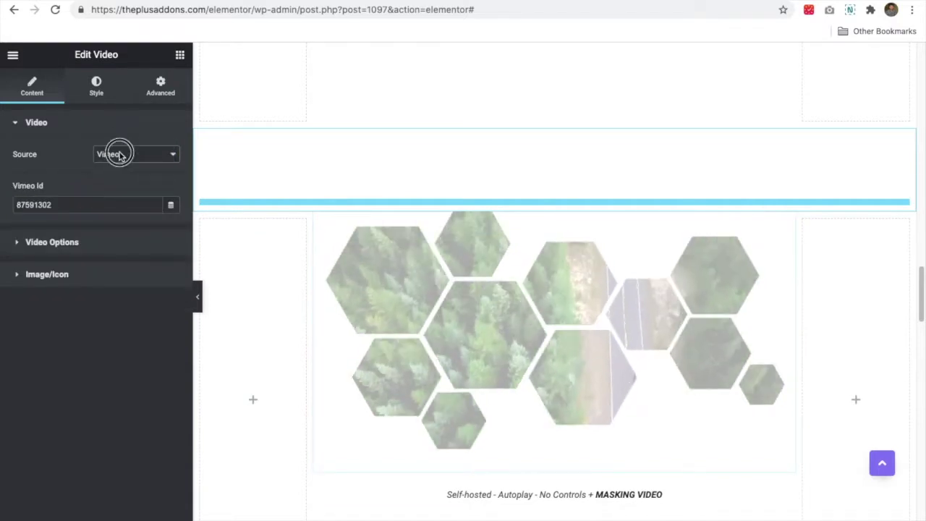
pyautogui.click(119, 154)
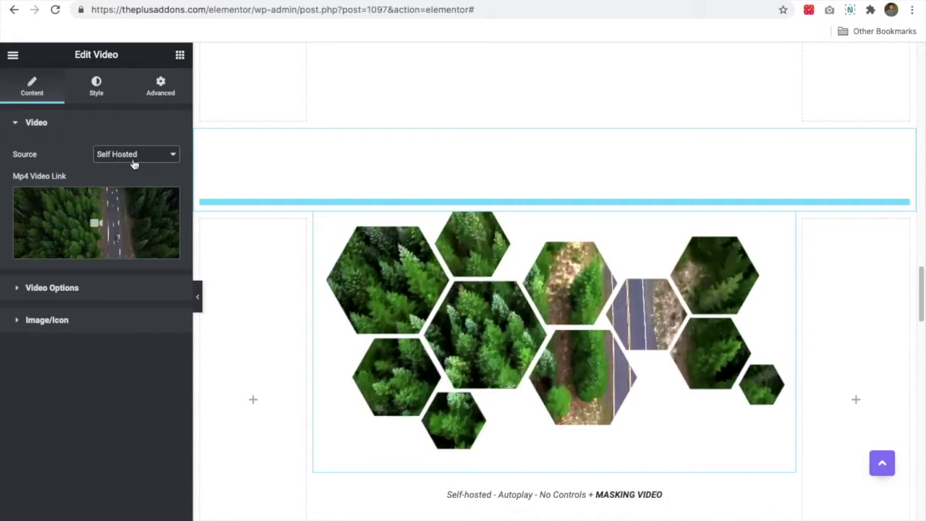
pyautogui.moveTo(421, 282)
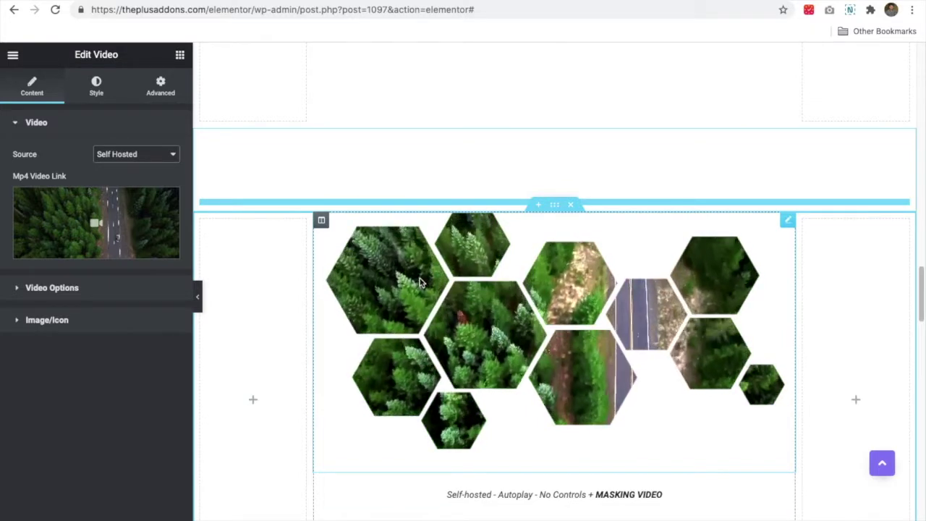
pyautogui.click(119, 154)
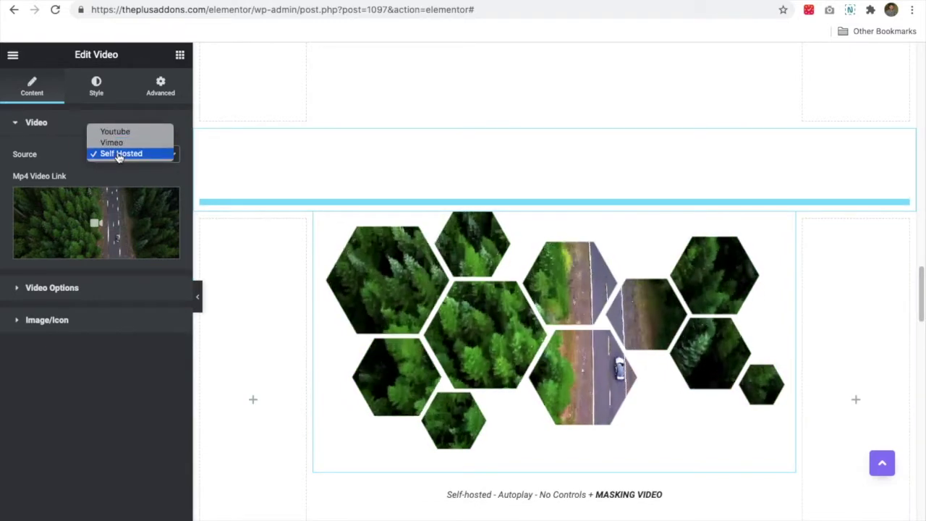
# - Keep Self Hosted as source and expand the Video Options and Image/Icon sections
pyautogui.click(119, 153)
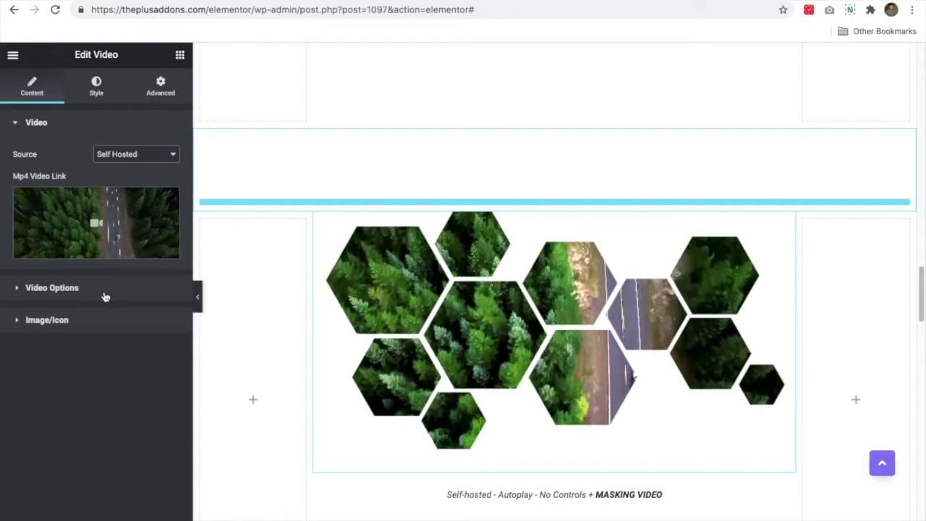
pyautogui.click(104, 293)
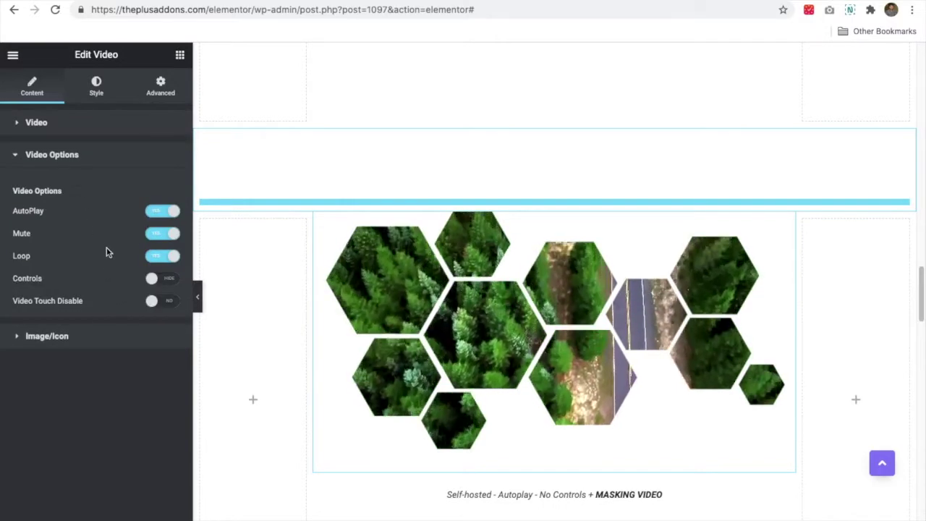
pyautogui.click(79, 339)
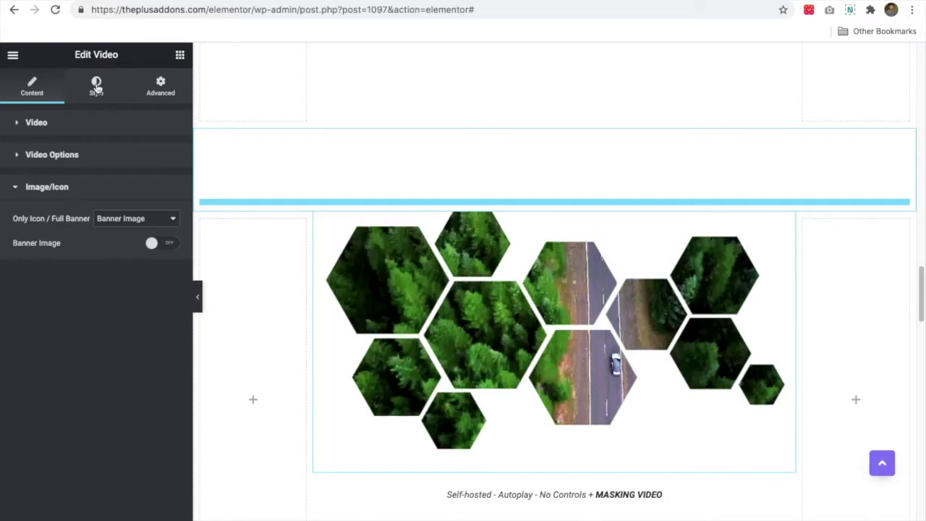
# - In Style > Mask Image, toggle the hexagon Mask Image Shape off and back on
pyautogui.click(97, 88)
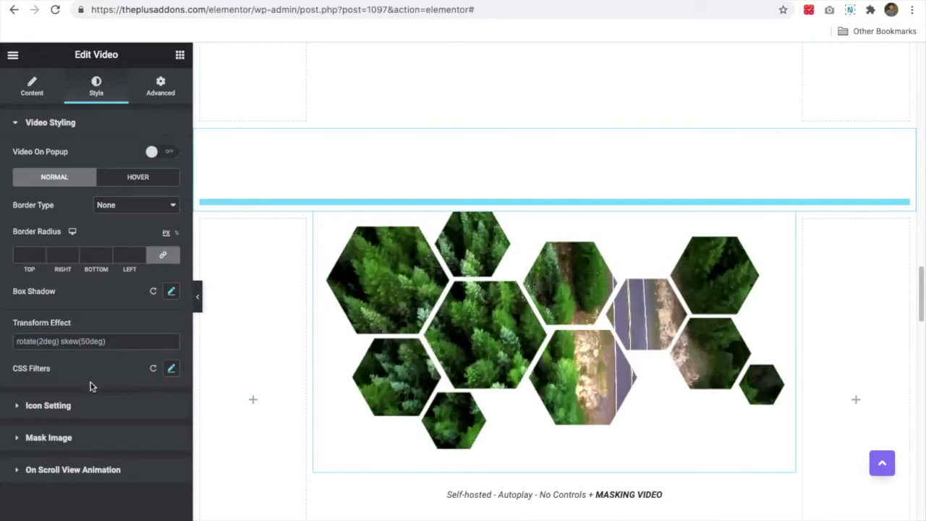
pyautogui.click(85, 440)
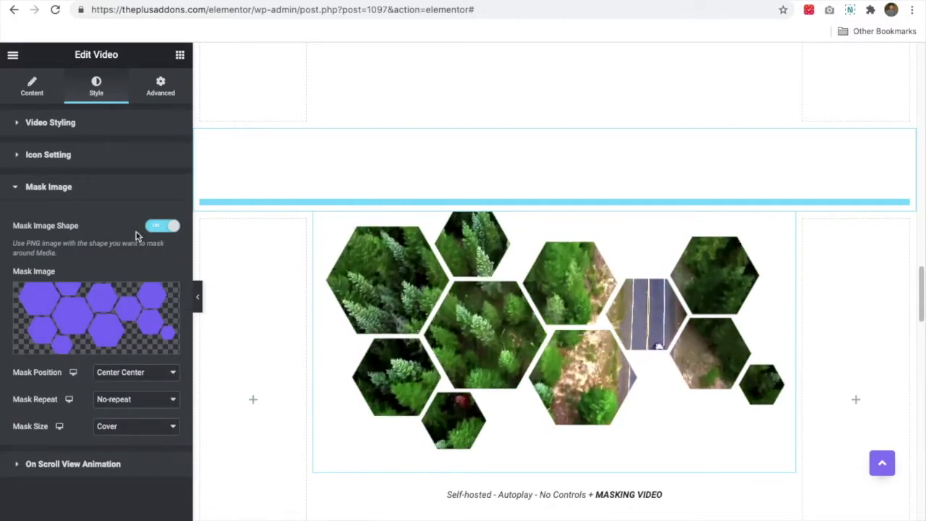
pyautogui.click(152, 228)
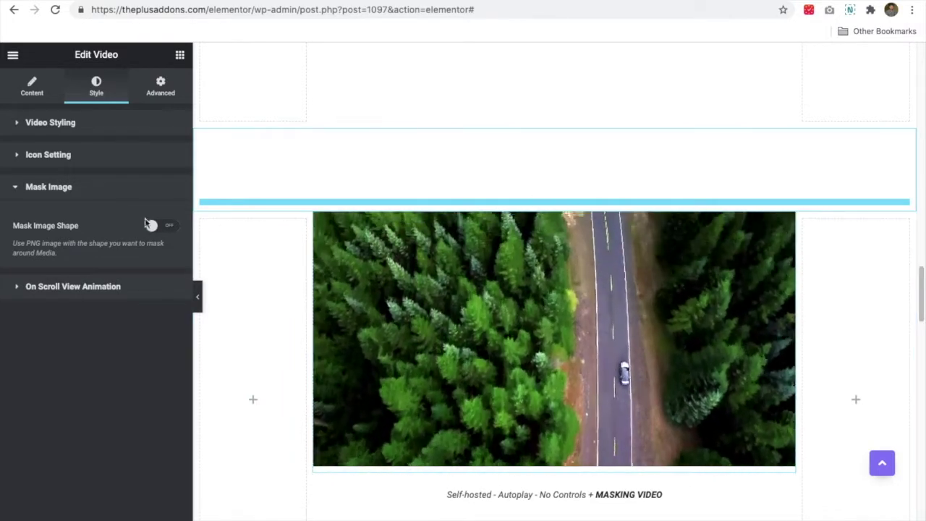
pyautogui.click(151, 226)
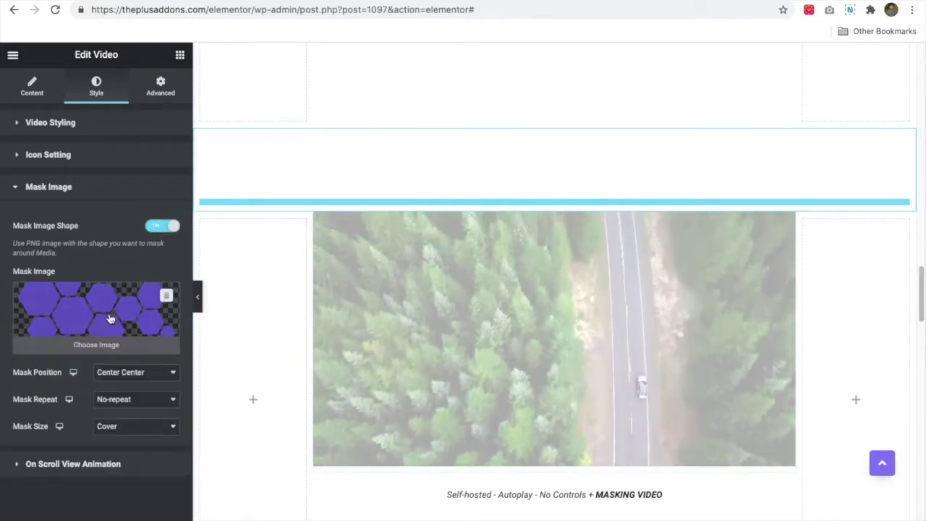
# - Replace the video's mask image with circle.png from the media library
pyautogui.click(110, 317)
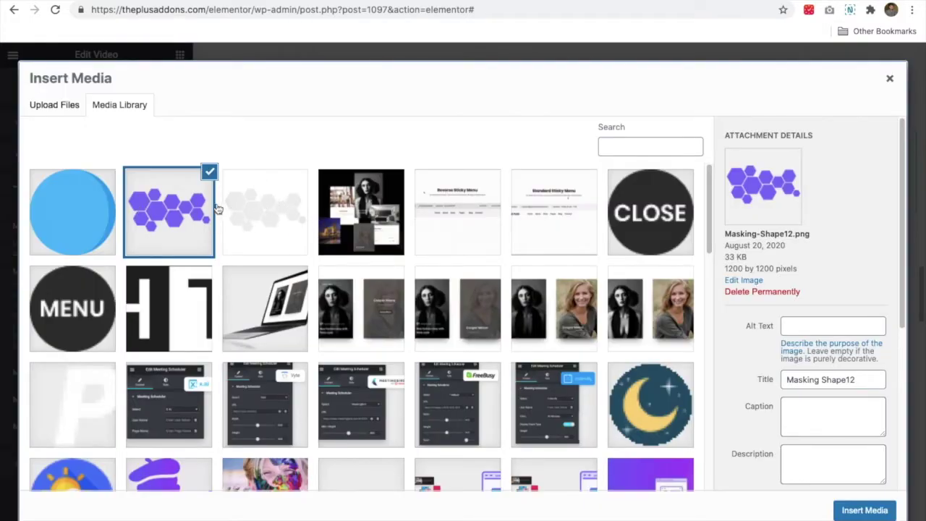
pyautogui.click(97, 212)
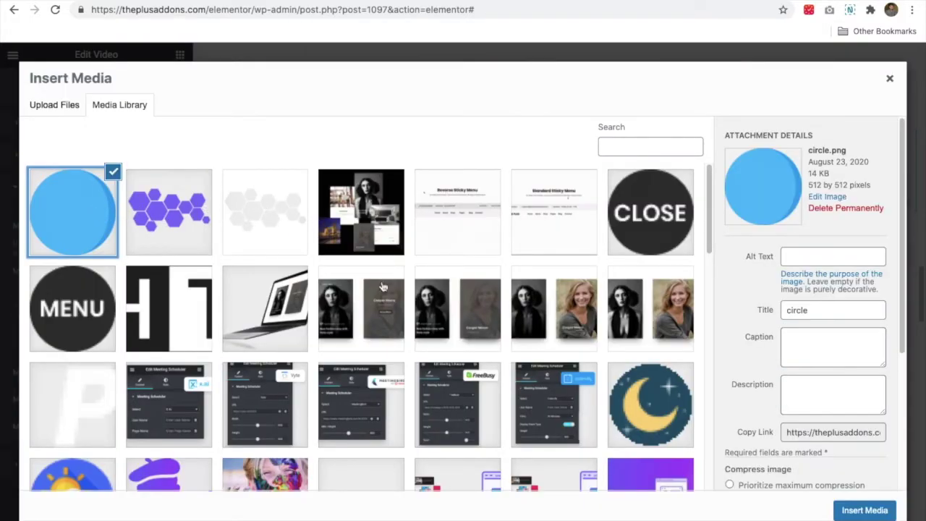
pyautogui.click(864, 510)
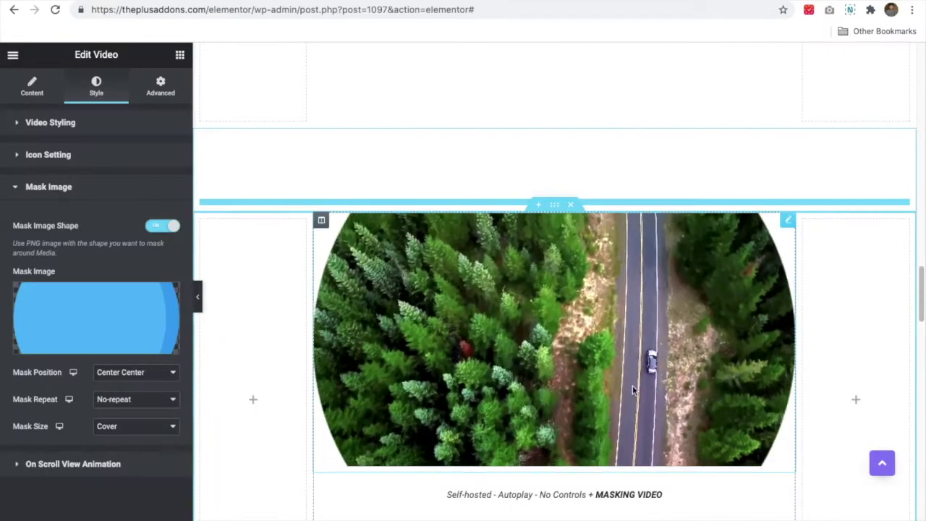
# - Set the mask position to Top Right, keep No-repeat, and try Auto mask size
pyautogui.click(134, 372)
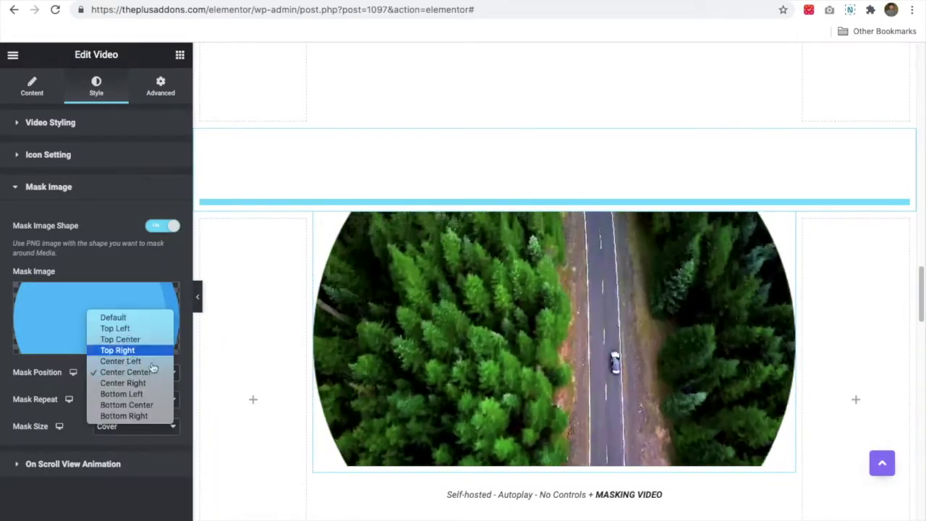
pyautogui.click(119, 351)
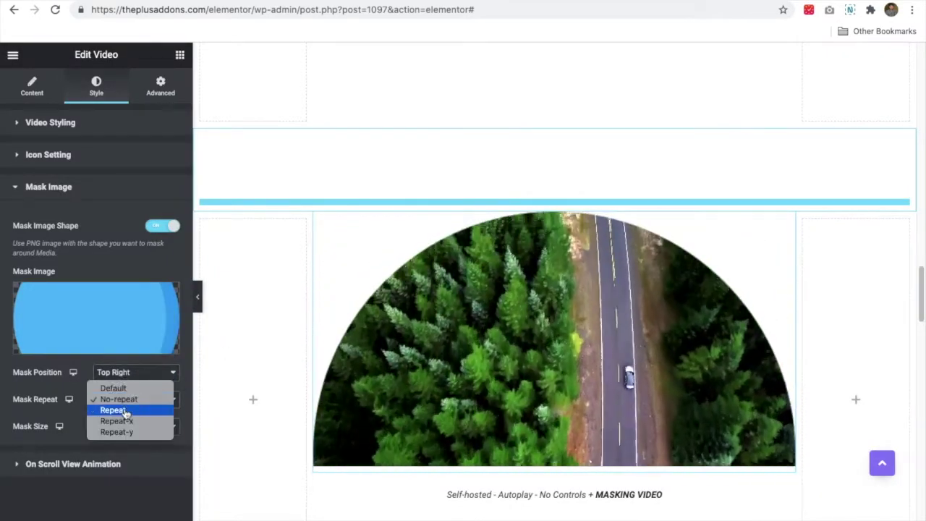
pyautogui.press('Escape')
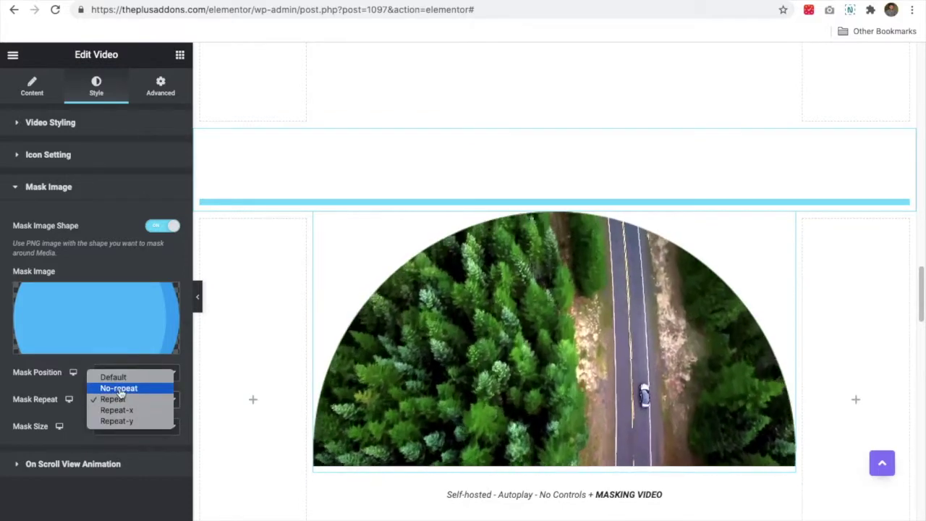
pyautogui.click(123, 433)
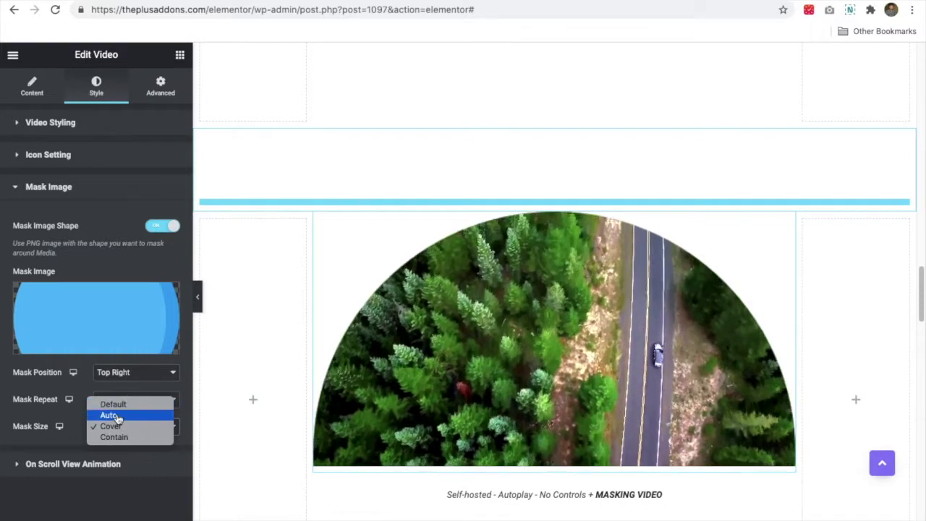
pyautogui.click(118, 416)
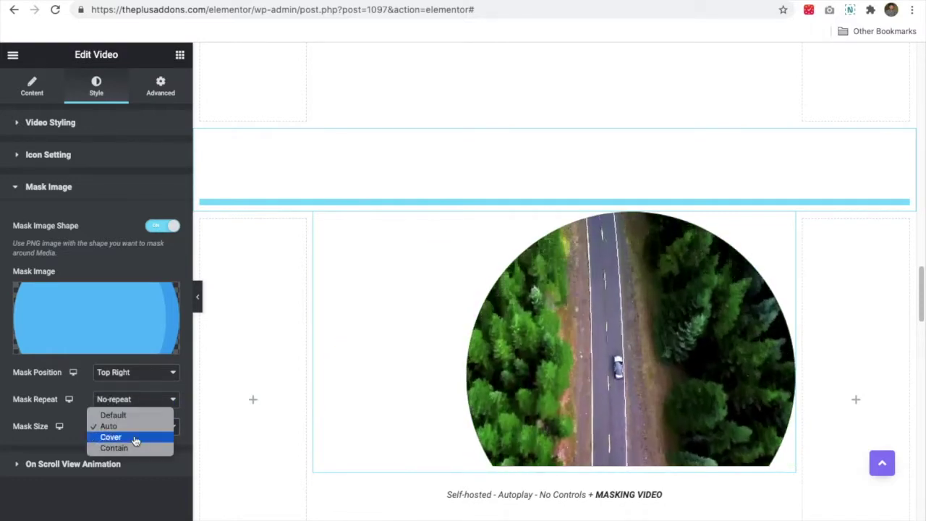
pyautogui.click(133, 428)
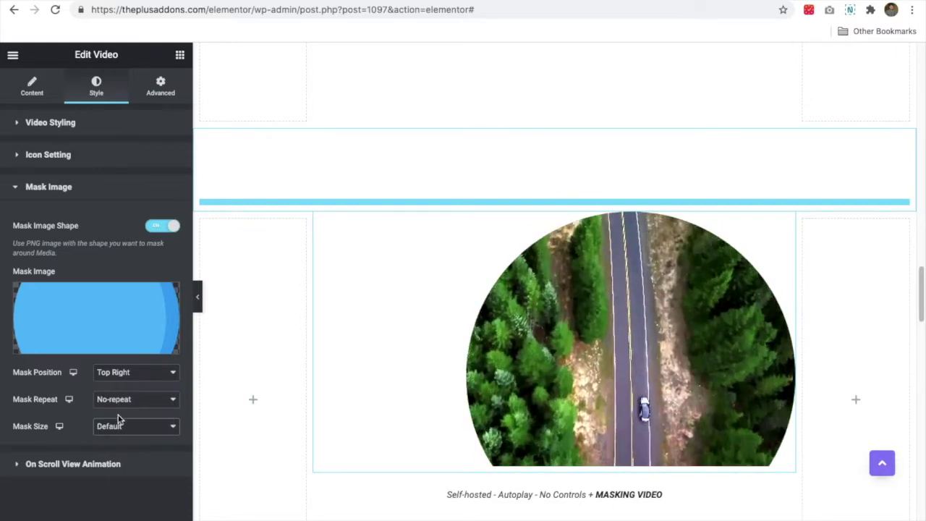
# - Swap the video's mask image back to the hexagon cluster PNG
pyautogui.moveTo(96, 319)
pyautogui.click(101, 326)
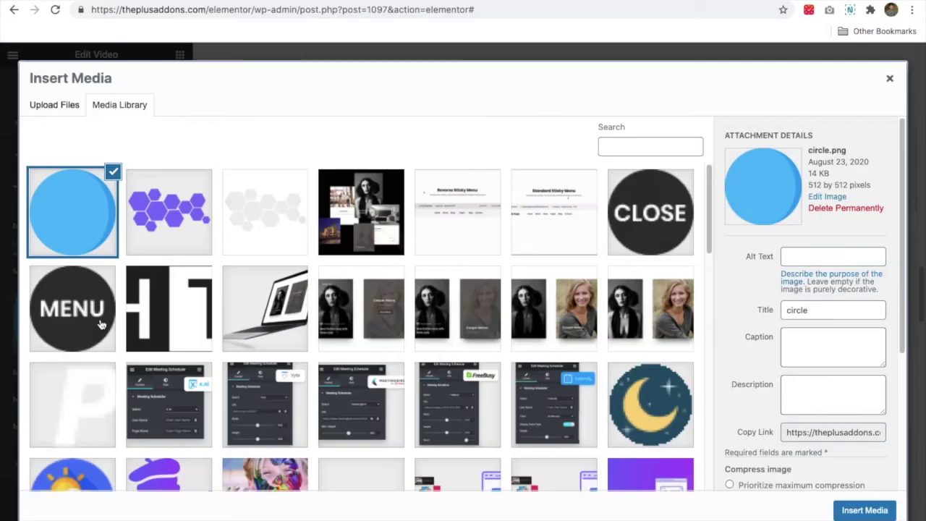
pyautogui.click(168, 226)
pyautogui.click(865, 511)
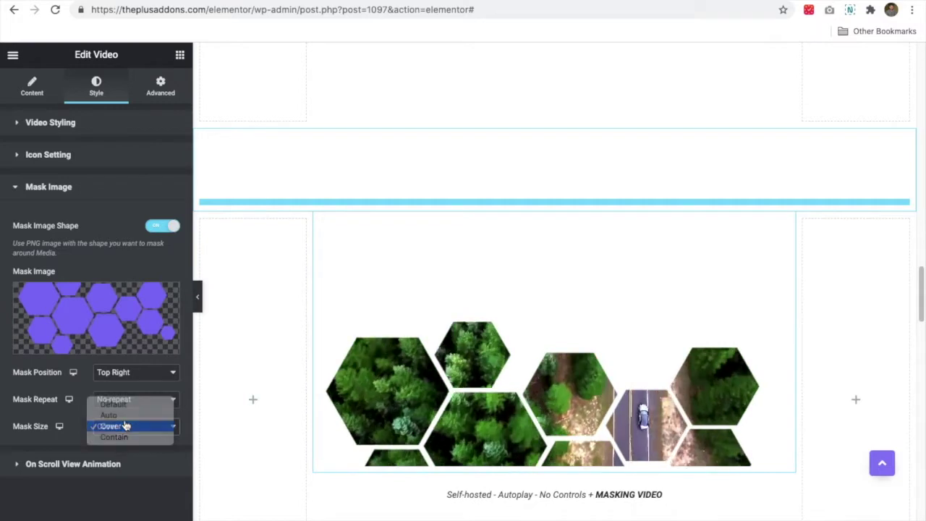
# - Center the hexagon mask and set Mask Repeat to Repeat
pyautogui.click(113, 371)
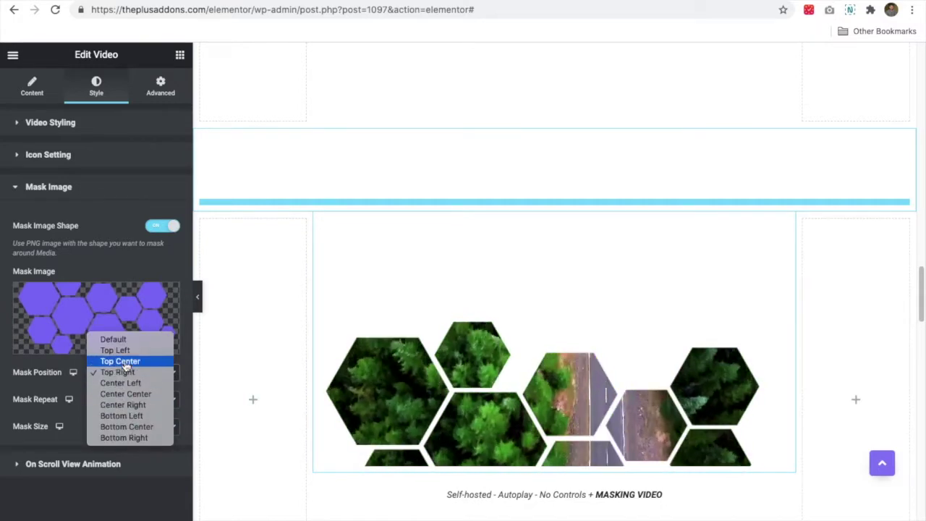
pyautogui.click(133, 394)
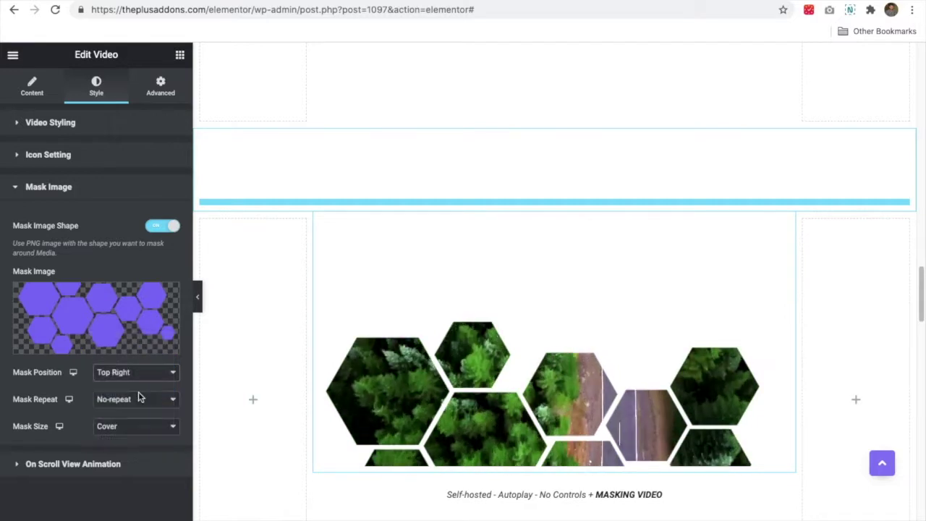
pyautogui.click(129, 401)
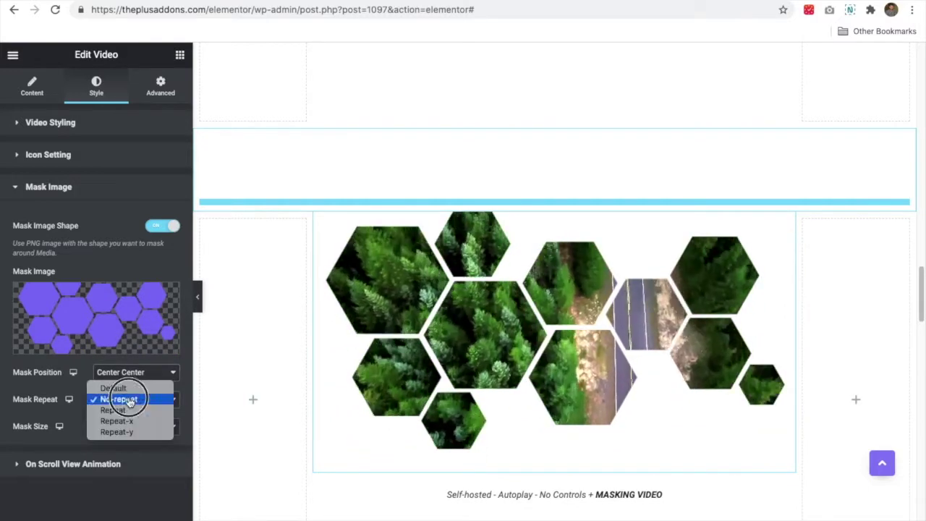
pyautogui.click(131, 410)
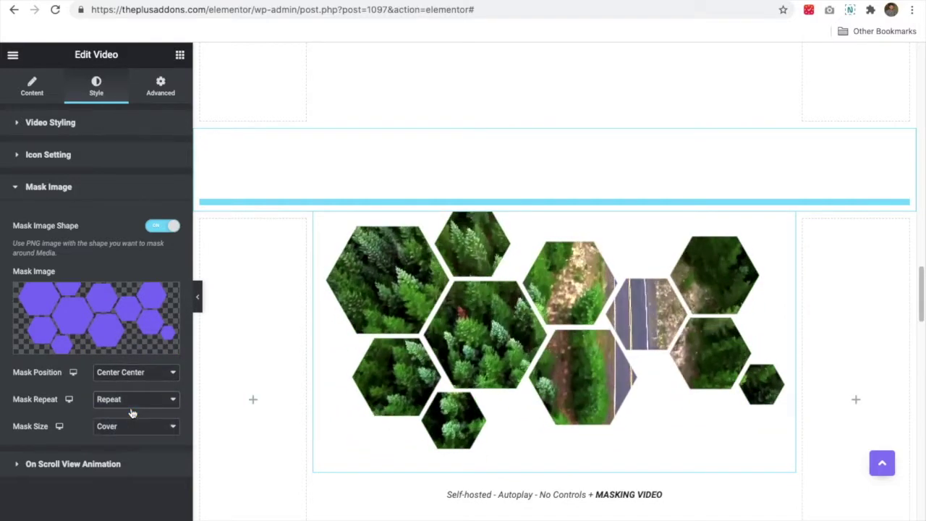
pyautogui.click(127, 403)
pyautogui.click(126, 401)
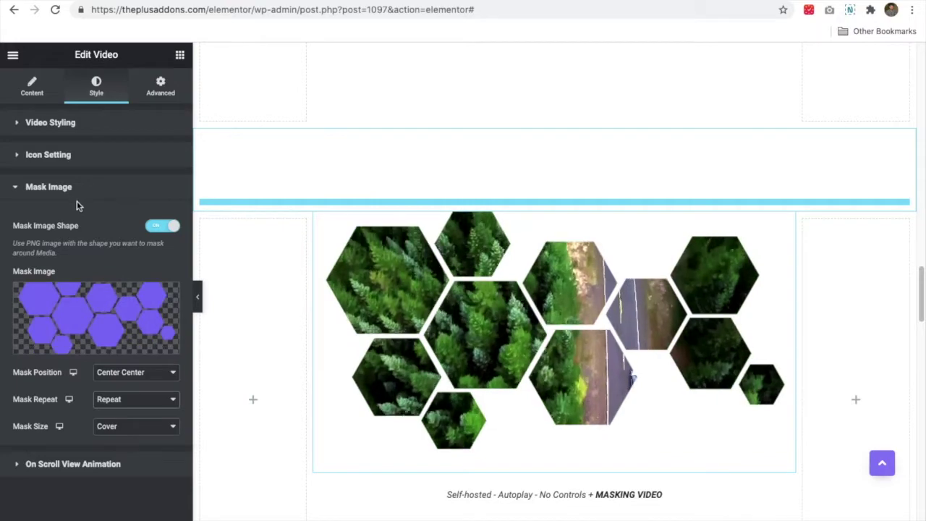
pyautogui.moveTo(95, 313)
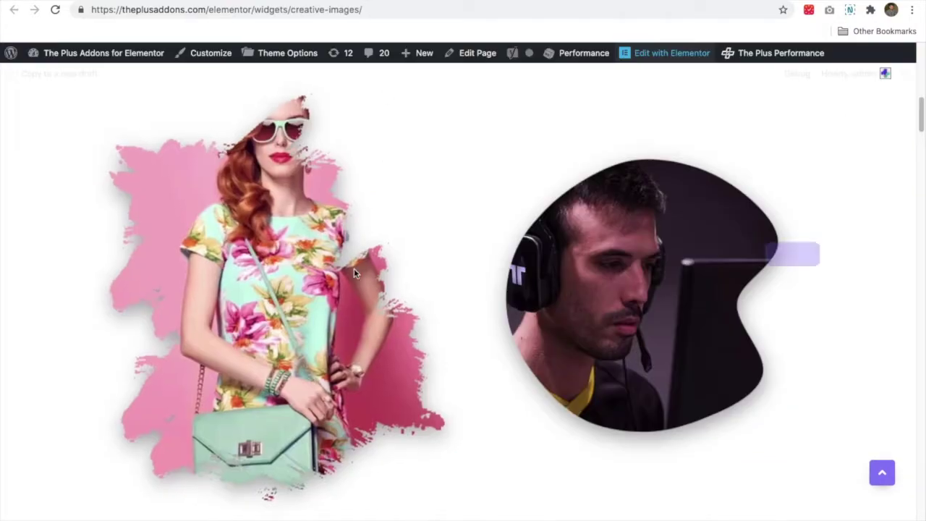
# - Scroll through the Creative Images page's PNG image-masking demos
pyautogui.scroll(3, 354, 271)
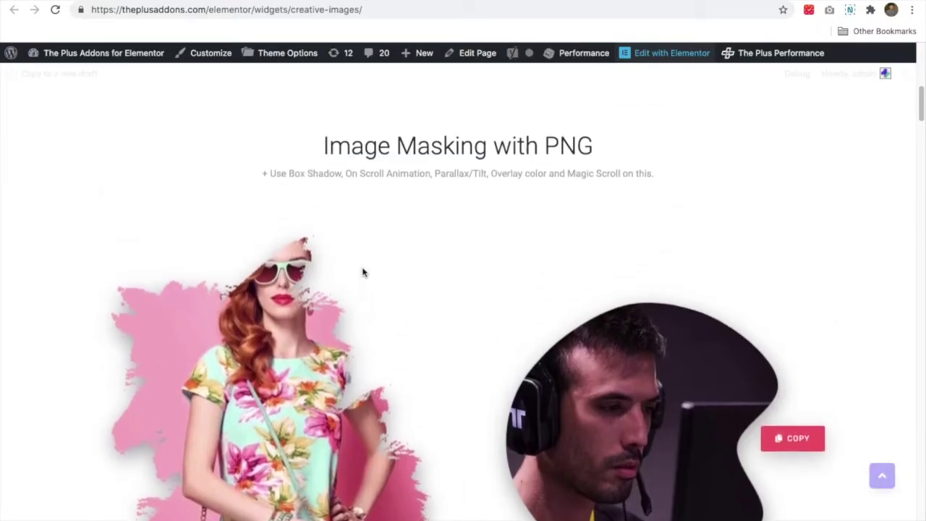
pyautogui.scroll(7, 362, 269)
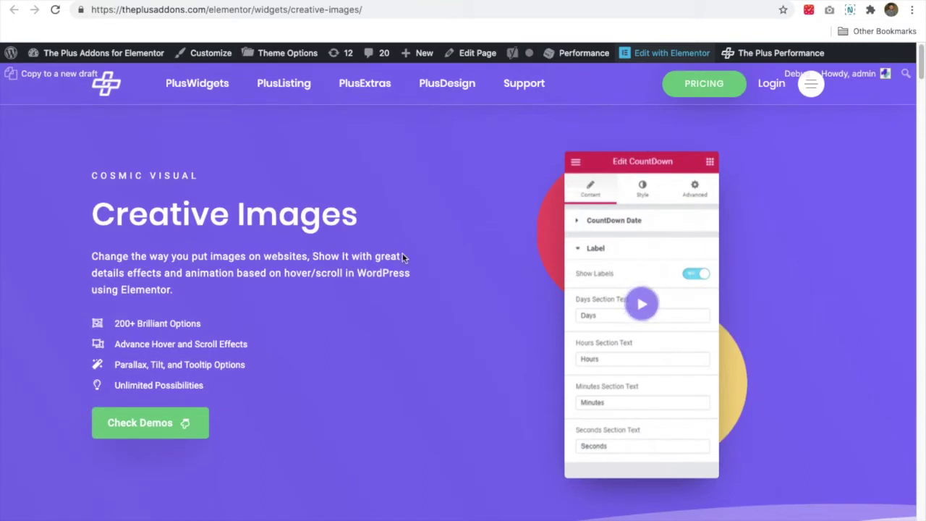
pyautogui.scroll(-3, 396, 261)
pyautogui.scroll(-5, 395, 264)
pyautogui.scroll(-3, 396, 264)
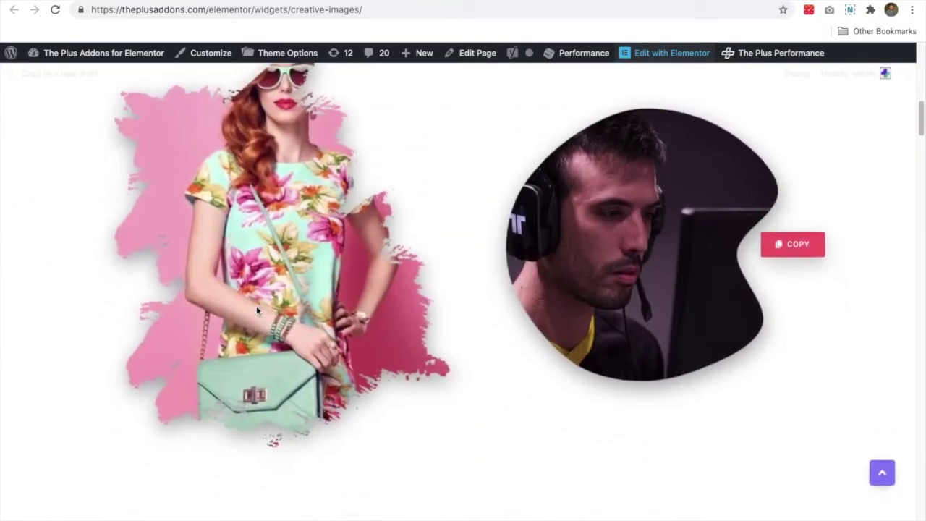
pyautogui.scroll(1, 261, 308)
pyautogui.scroll(2, 282, 290)
pyautogui.scroll(-1, 353, 365)
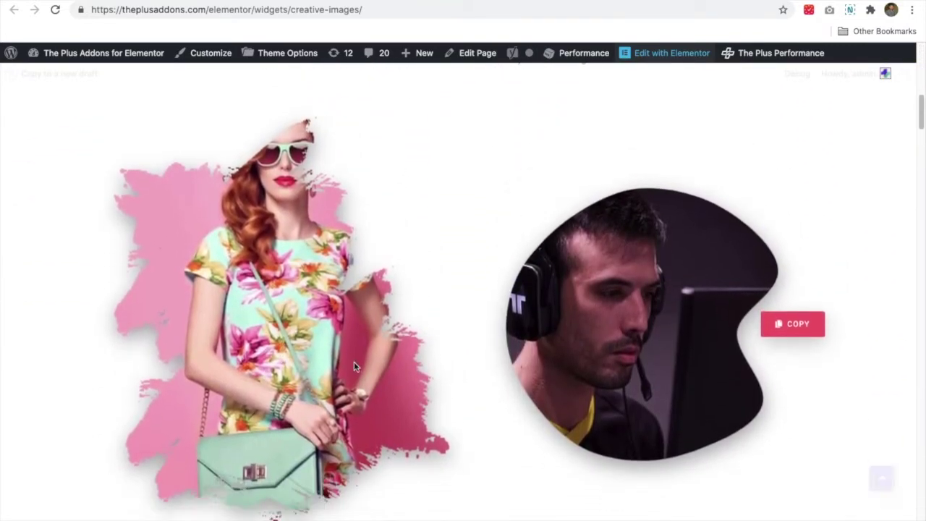
pyautogui.scroll(-1, 353, 366)
pyautogui.scroll(1, 657, 290)
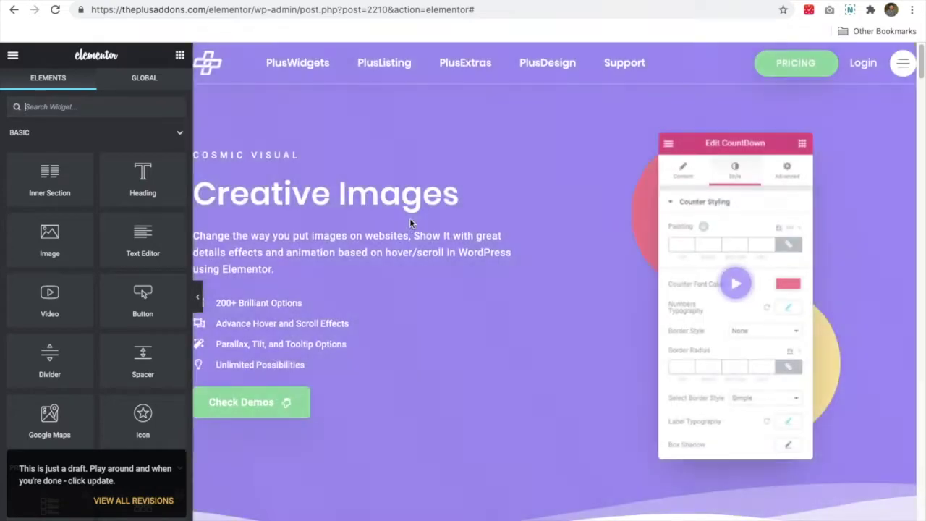
# - Scroll to Image Masking with PNG, search widgets for 'crea', and select the brush-masked girl image
pyautogui.scroll(-1, 408, 225)
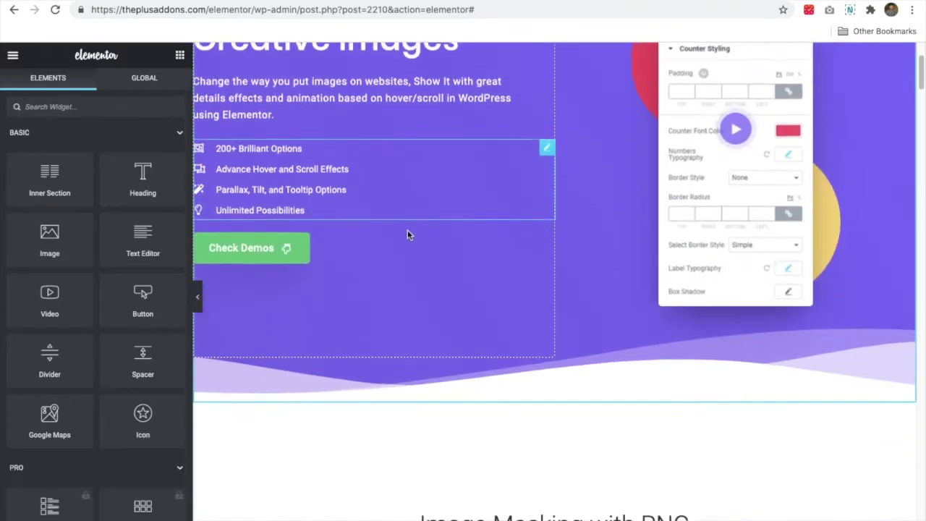
pyautogui.scroll(-4, 407, 233)
pyautogui.scroll(-4, 407, 234)
pyautogui.click(85, 108)
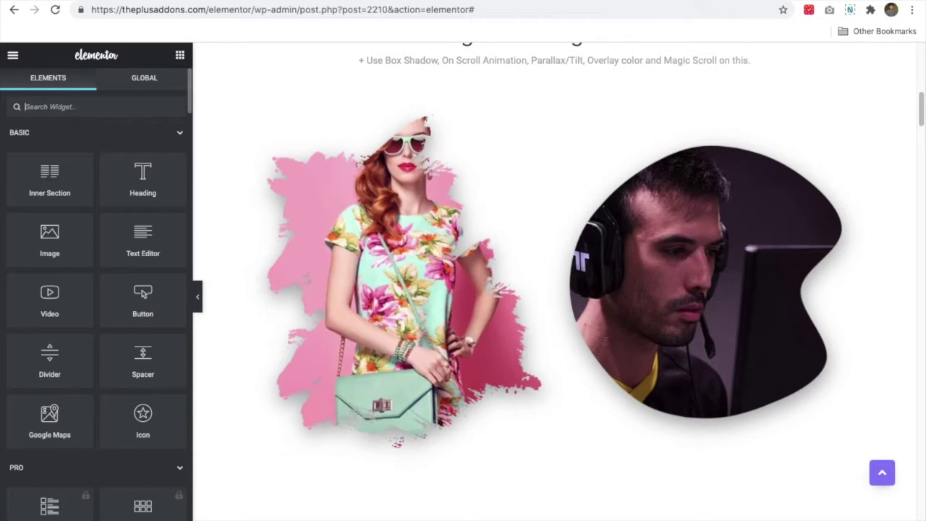
pyautogui.write('crea')
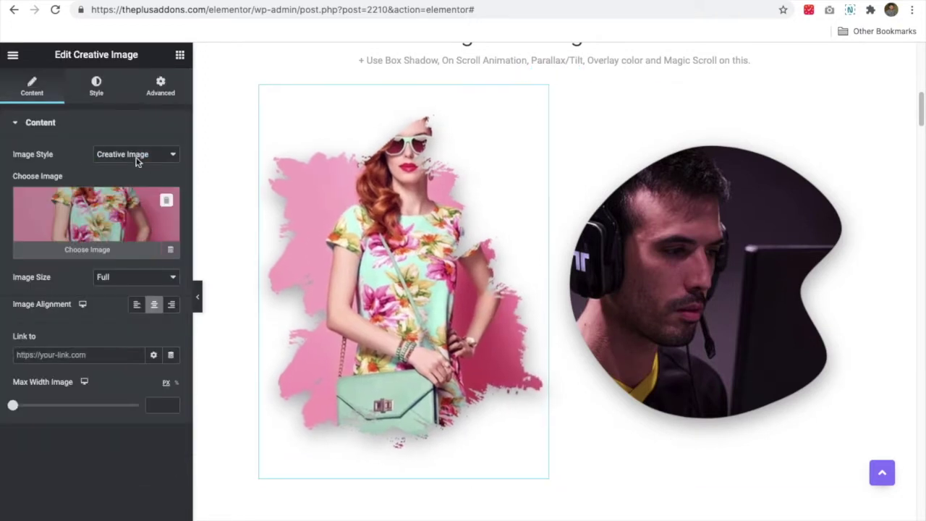
pyautogui.click(134, 154)
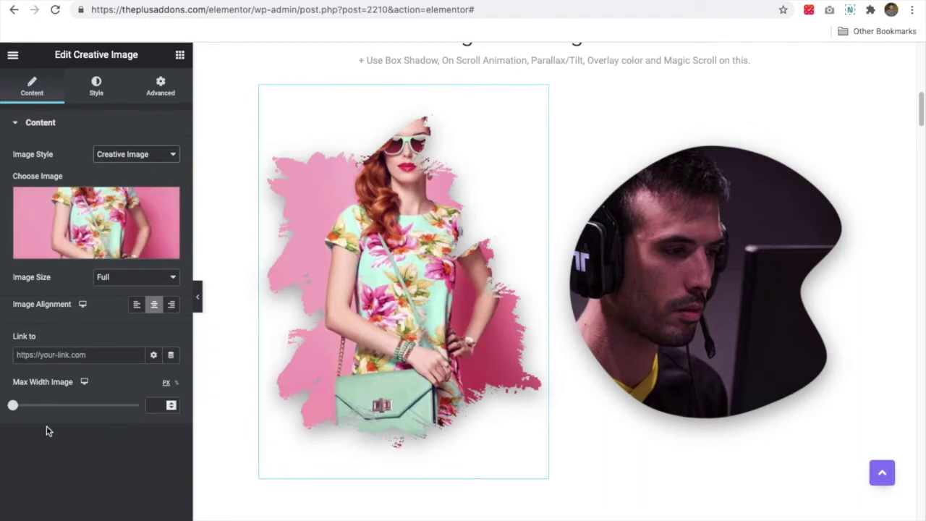
# - On the image's Style tab, turn Mask Image Shape off to compare, then back on
pyautogui.click(93, 100)
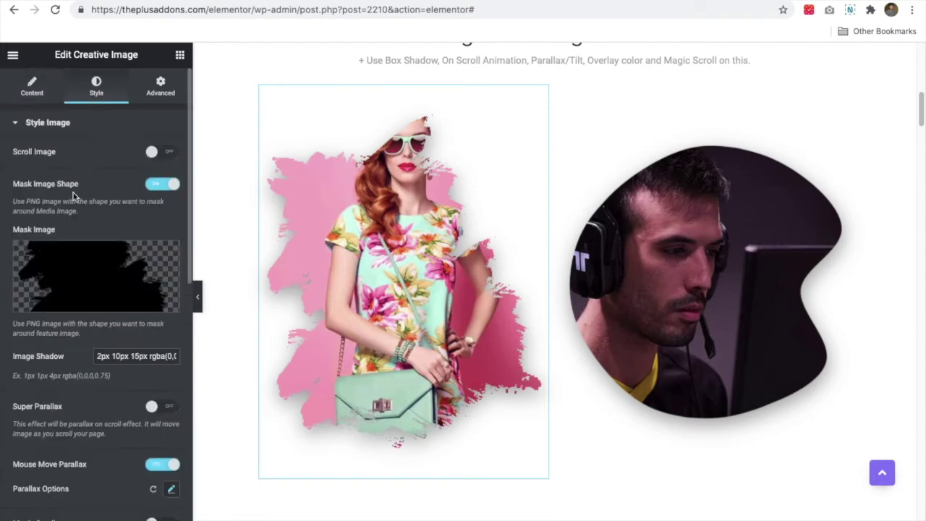
pyautogui.click(157, 186)
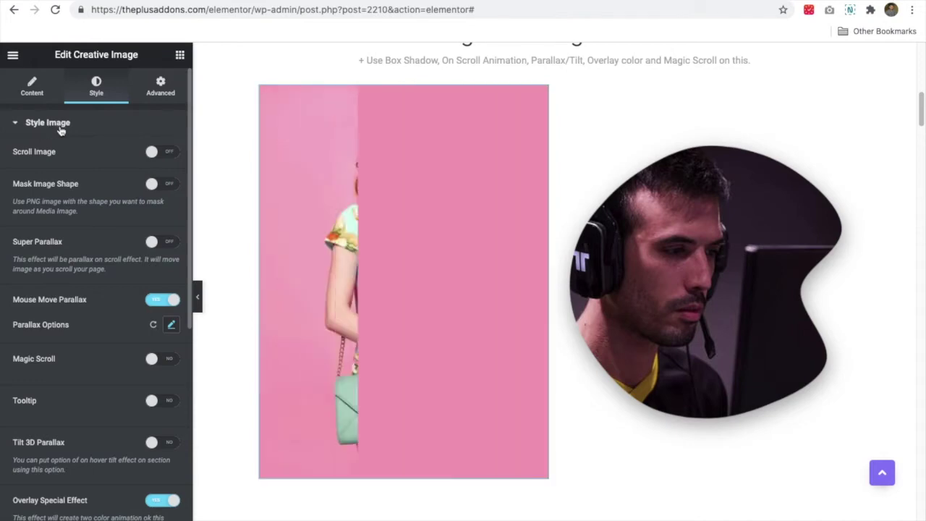
pyautogui.click(162, 186)
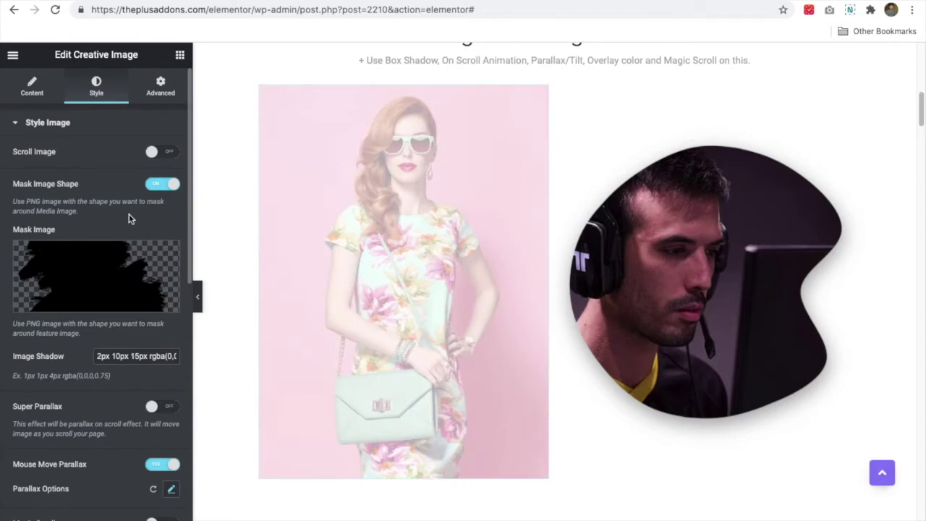
# - Try circle.png as the Mask Image, then apply the hexagon-cluster PNG instead
pyautogui.click(114, 277)
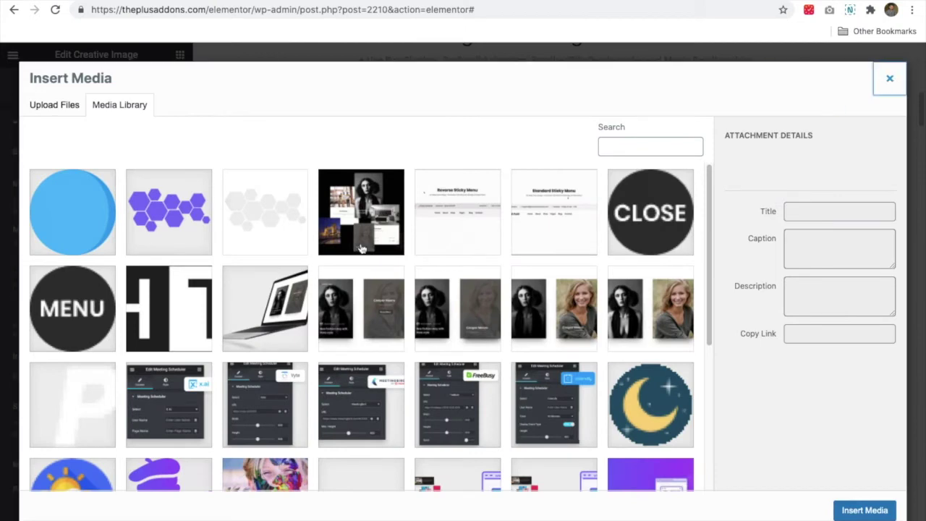
pyautogui.click(890, 78)
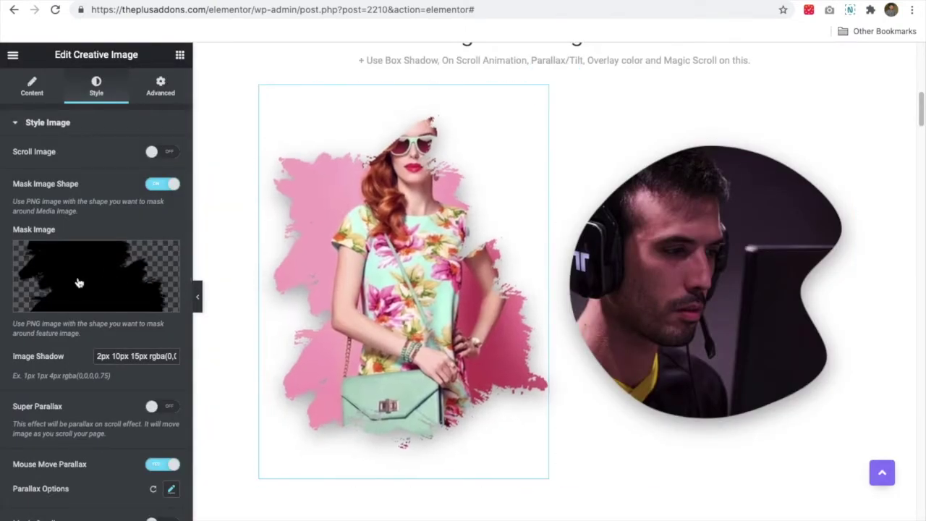
pyautogui.click(83, 271)
pyautogui.click(84, 199)
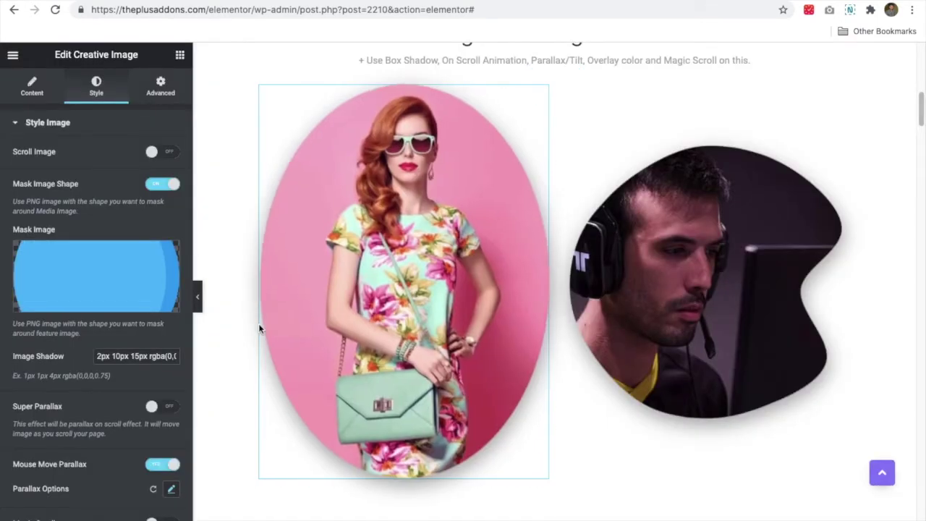
pyautogui.click(100, 268)
pyautogui.click(159, 210)
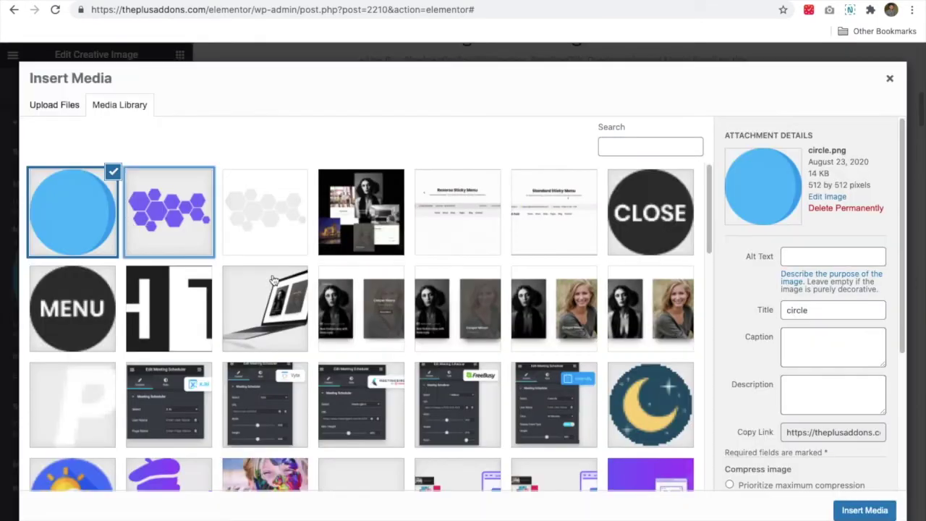
pyautogui.click(858, 511)
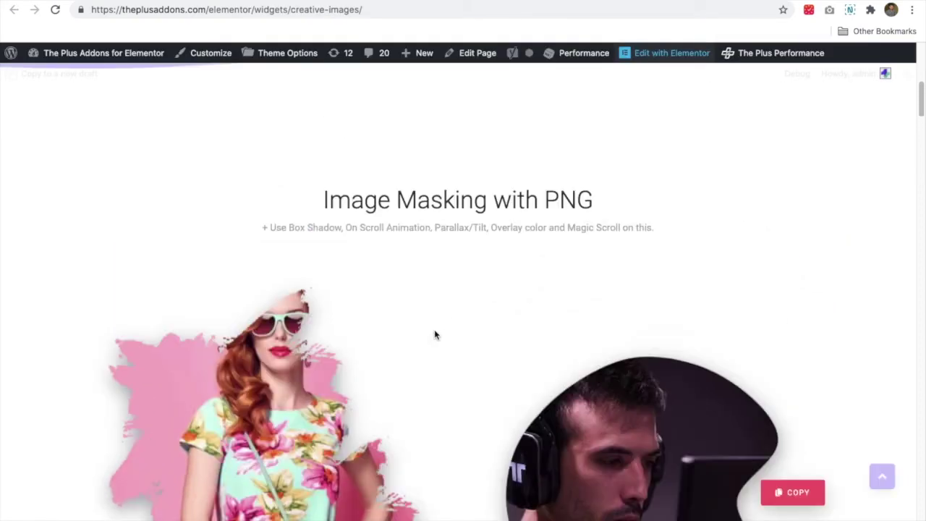
# - Scroll down the Creative Images page to the brush-masked woman and blob-masked gamer portrait
pyautogui.scroll(-2, 435, 331)
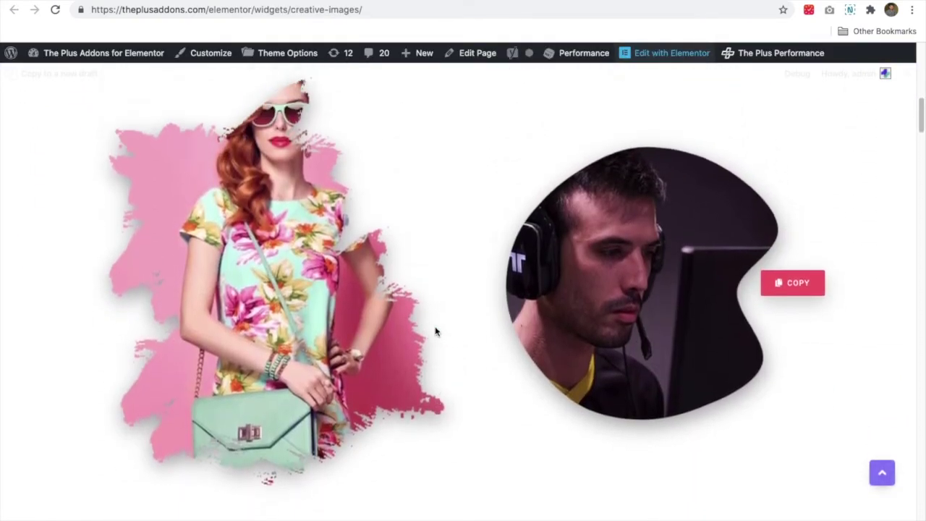